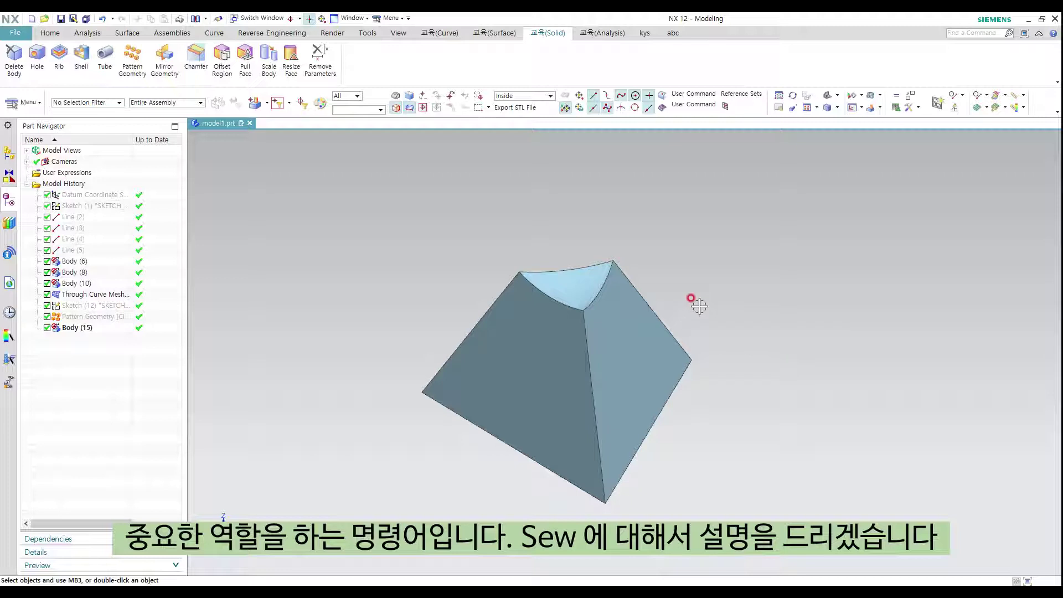
middle_drag(698, 307, 713, 296)
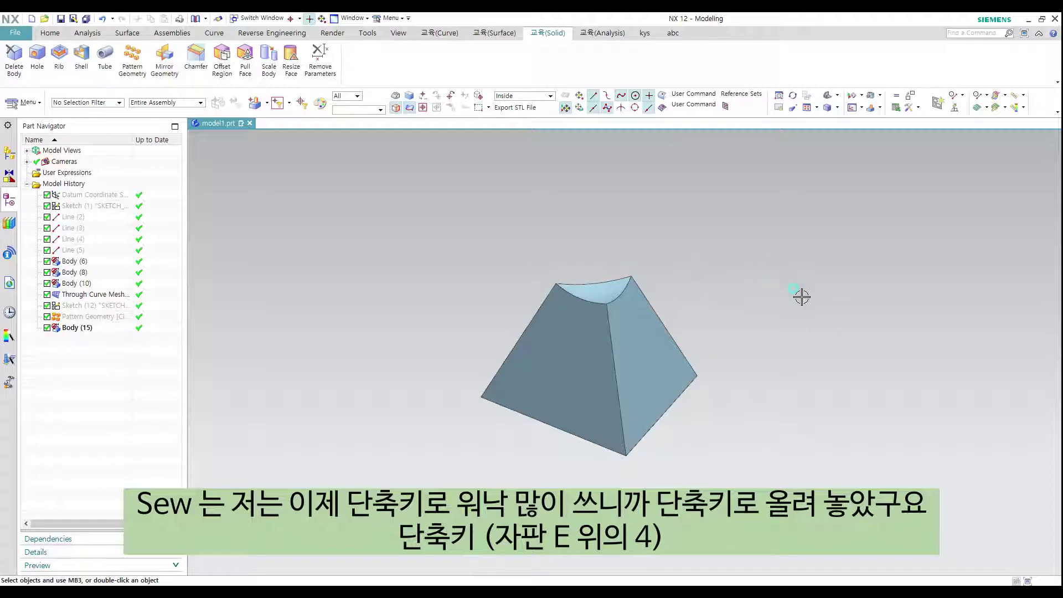
key(4)
drag(774, 219, 844, 196)
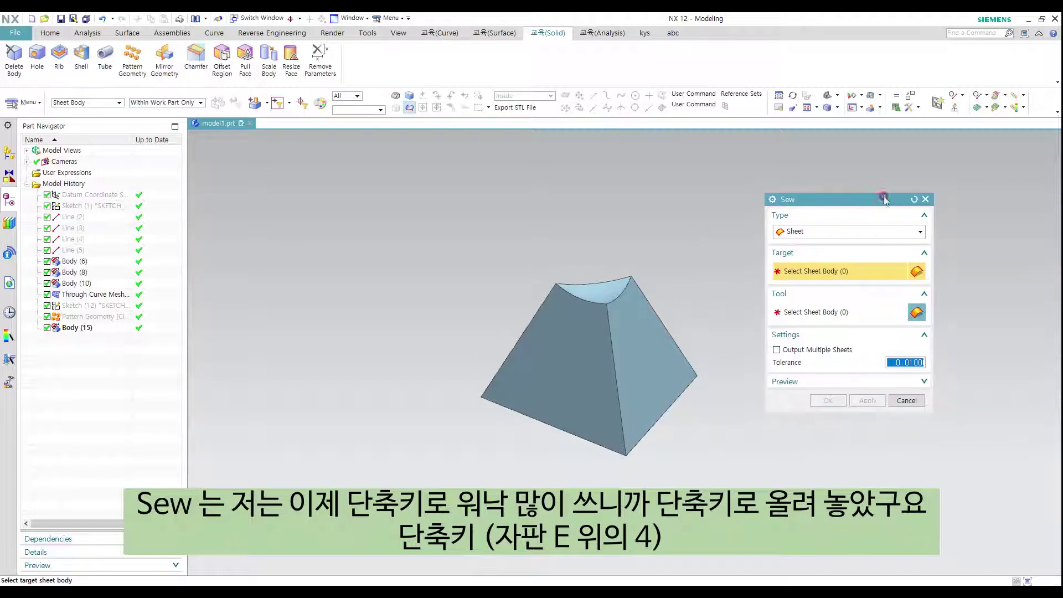
shift+middle_drag(719, 302, 622, 304)
key(Escape)
Hide the concave top sheet and the two front side sheets, leaving only the base and rear side sheets displayed
click(564, 281)
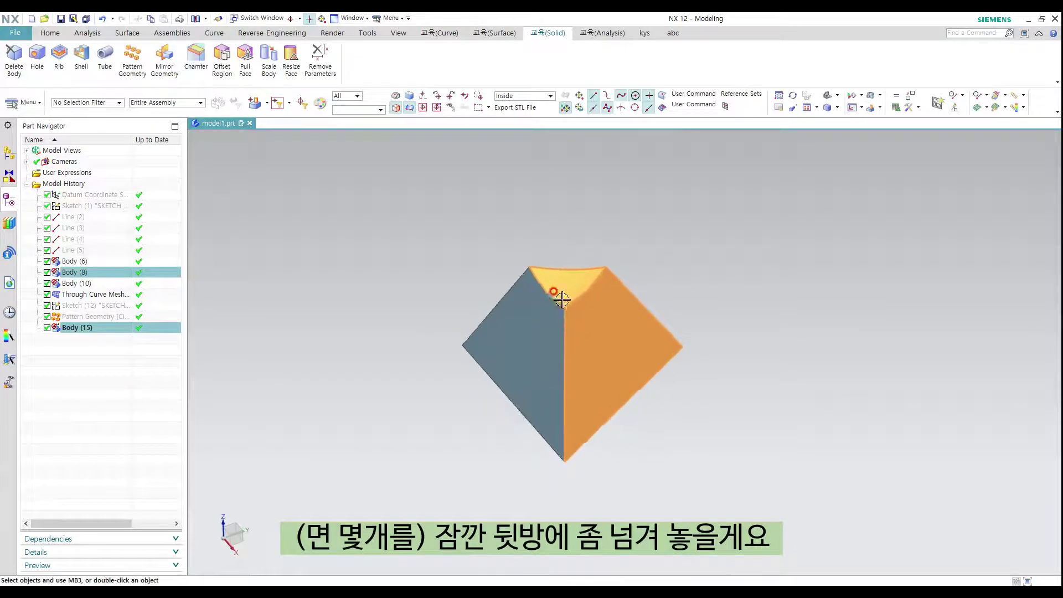
key(ctrl+b)
click(542, 332)
key(ctrl+b)
middle_drag(629, 329, 678, 305)
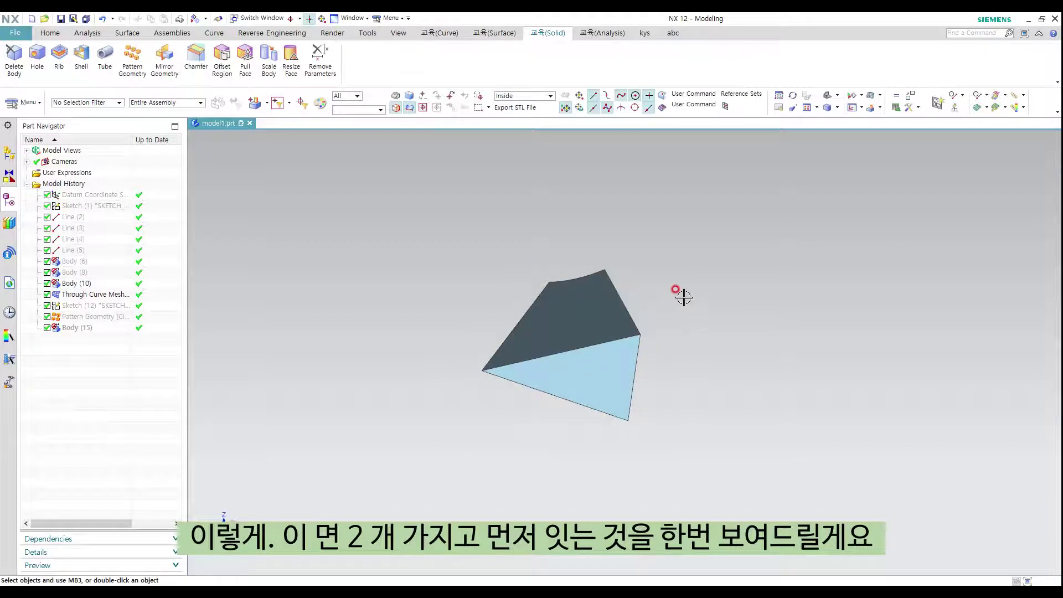
Sew the two displayed sheets, using the base sheet as target and the rear side sheet as tool
key(s)
drag(809, 200, 812, 215)
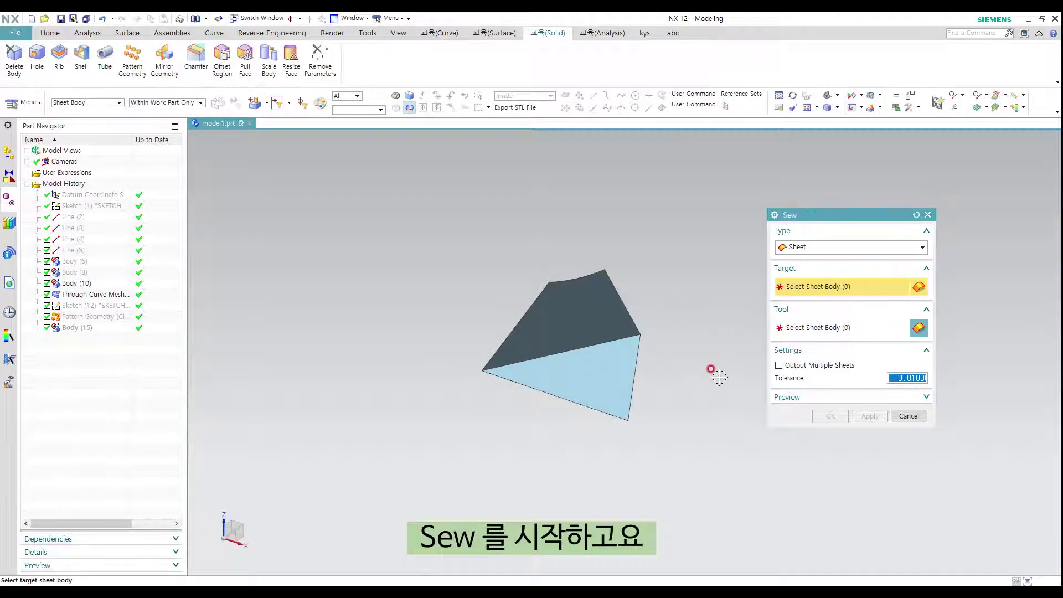
click(598, 365)
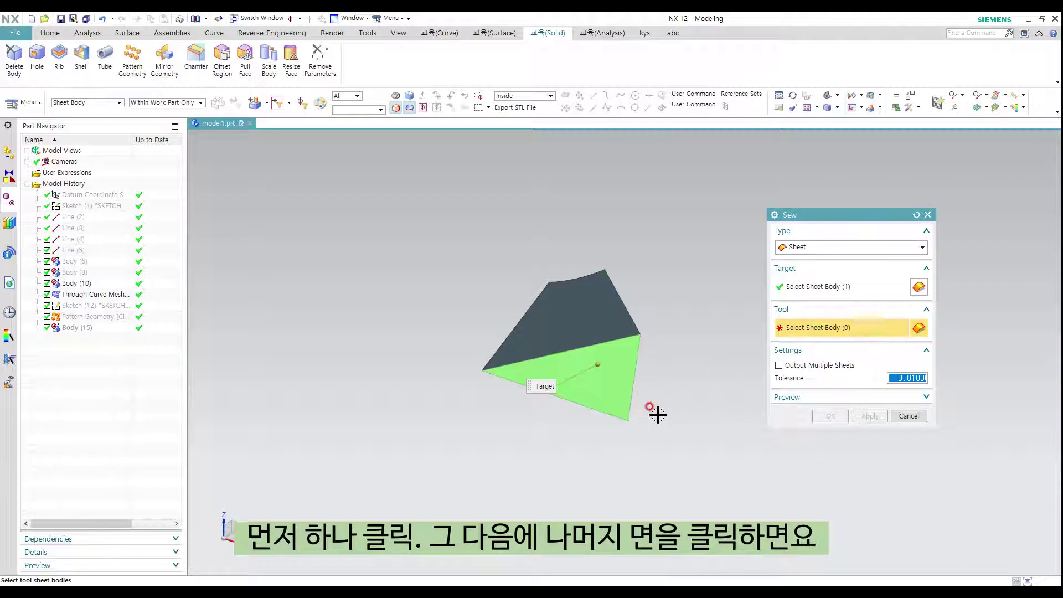
click(590, 298)
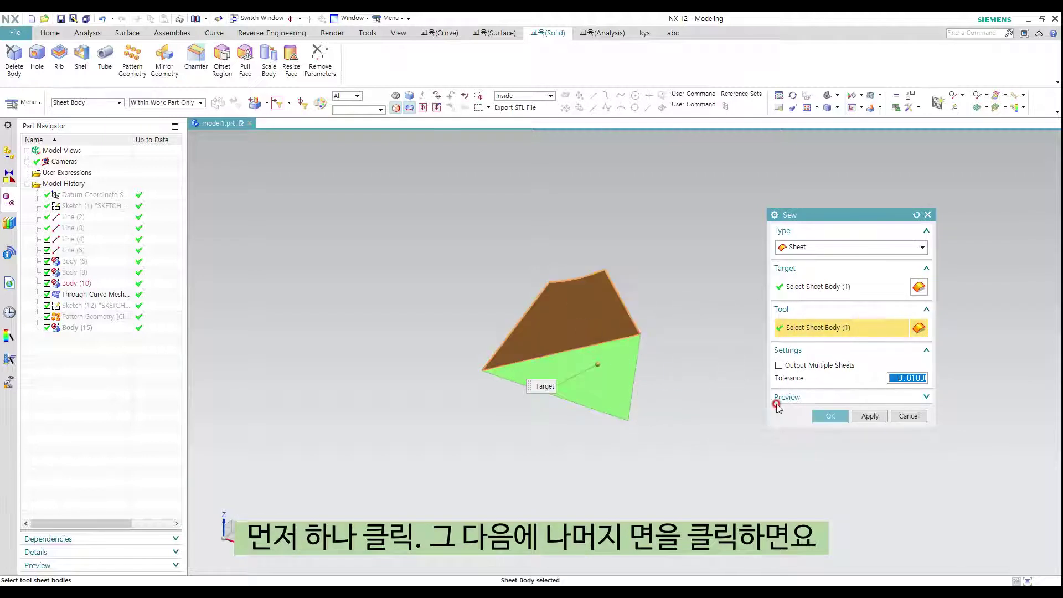
click(835, 417)
mouse_move(646, 362)
middle_down()
mouse_move(705, 354)
mouse_move(652, 343)
mouse_move(639, 368)
mouse_move(643, 350)
middle_up()
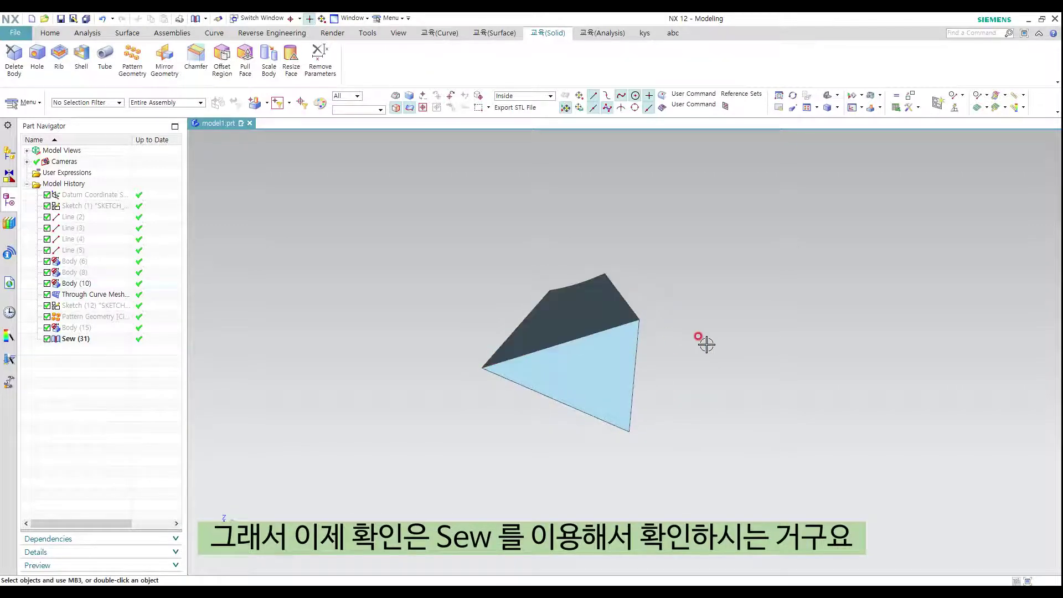
Check with the Sew command whether the base and rear side sheets are selectable as one body
key(F4)
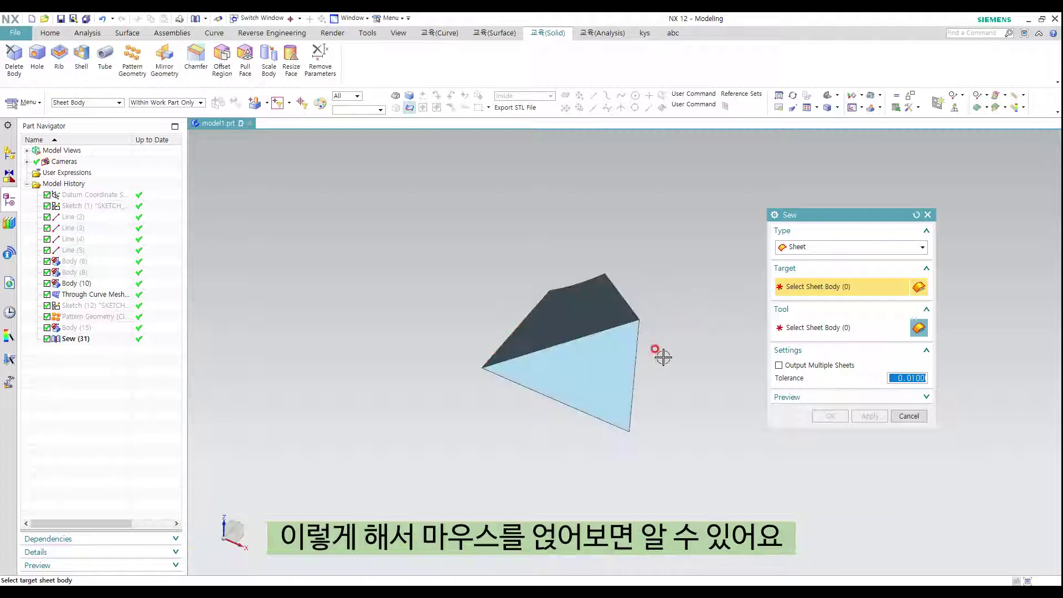
shift+middle_drag(666, 366, 641, 363)
key(Escape)
Show the hidden sheets together with the sewn body and hide the datum coordinate system
key(ctrl+shift+b)
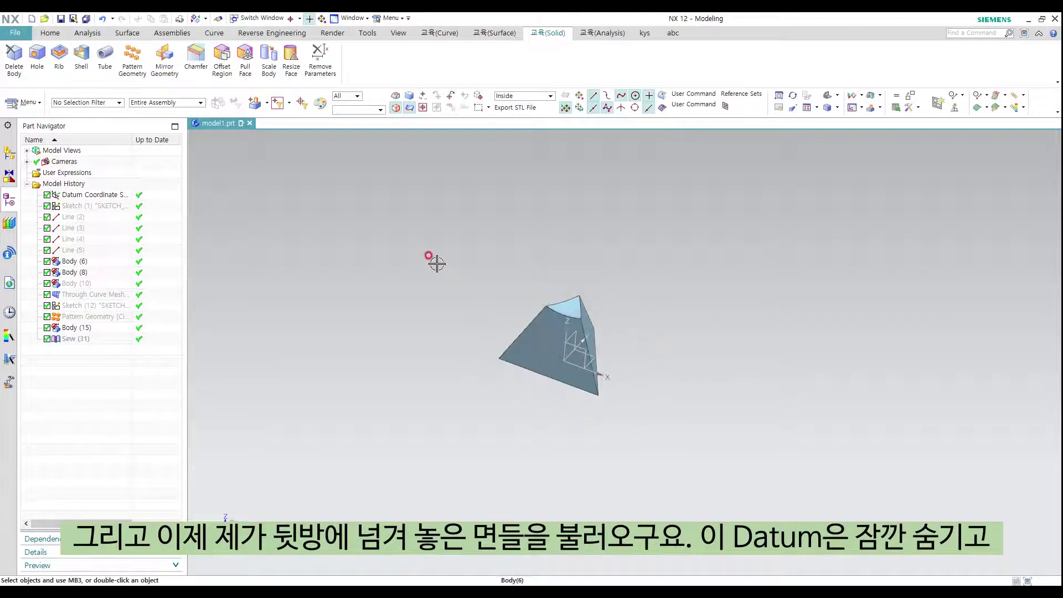
drag(427, 258, 661, 445)
key(ctrl+b)
key(ctrl+shift+b)
shift+middle_drag(586, 328, 611, 359)
scroll(609, 357, up, 3)
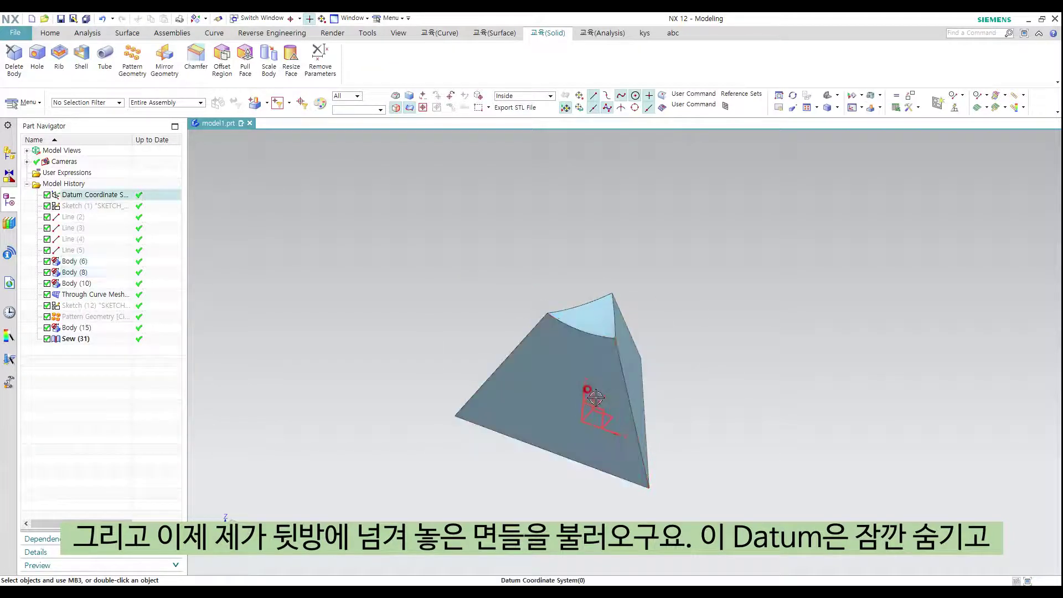
click(614, 437)
key(ctrl+b)
middle_drag(614, 437, 557, 430)
Sew the body made by Sew (31), as target, to the three remaining sheets as tools
click(76, 338)
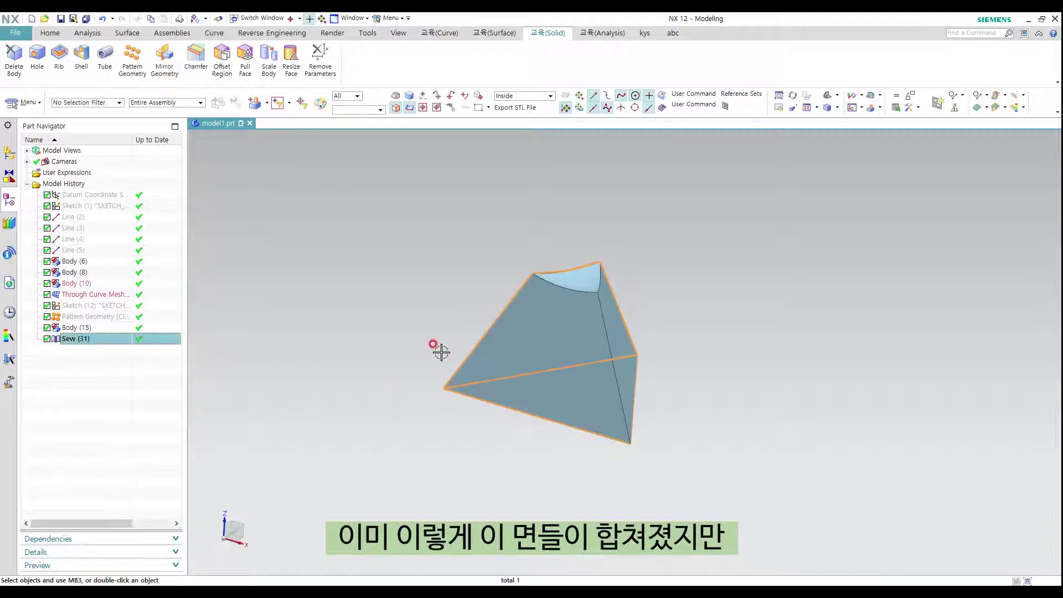
middle_drag(437, 348, 612, 349)
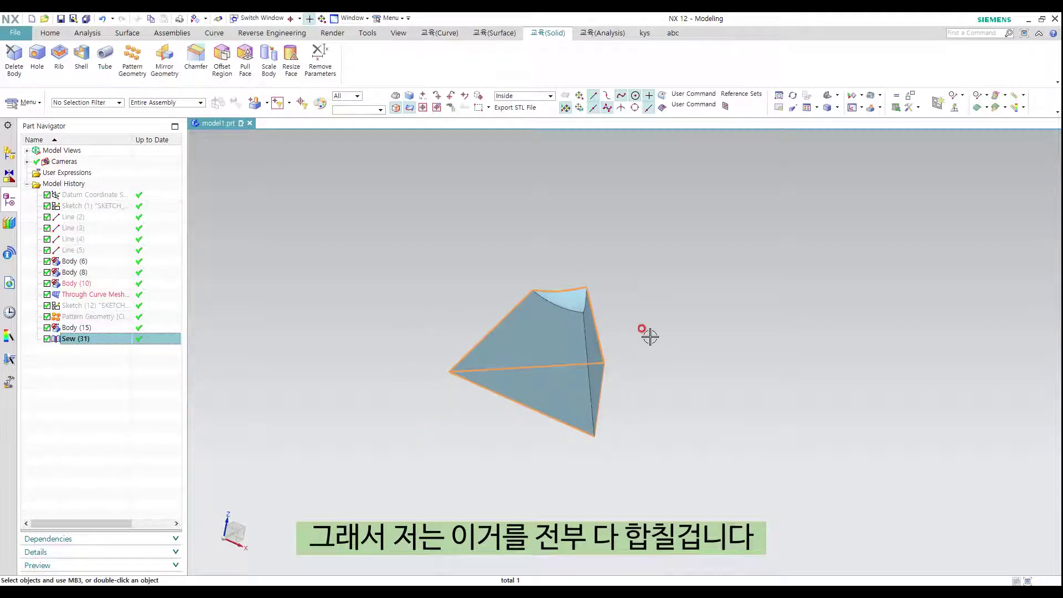
middle_drag(671, 335, 655, 342)
key(alt+s)
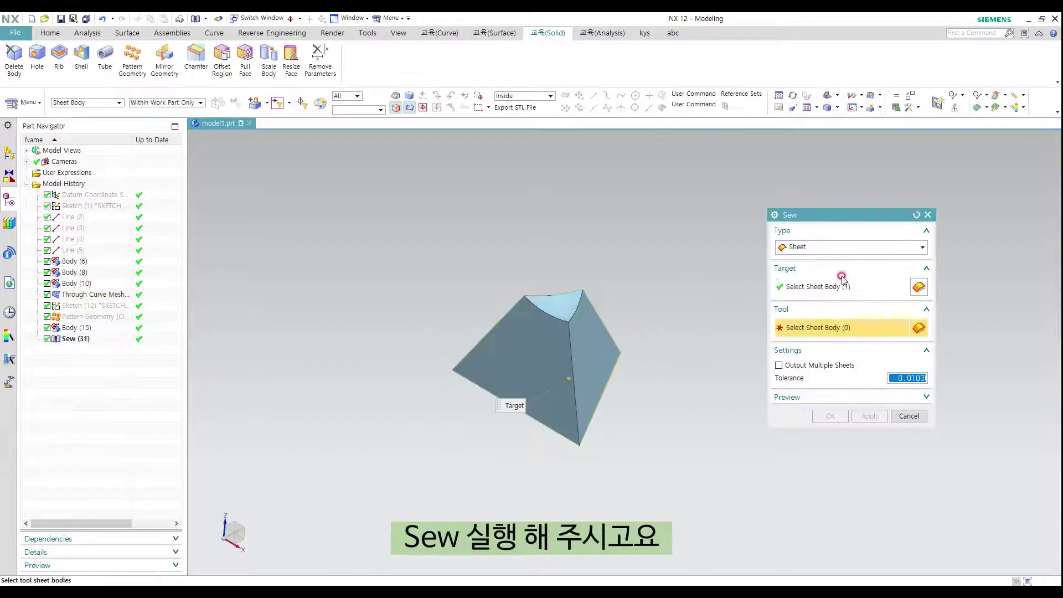
click(835, 288)
click(799, 329)
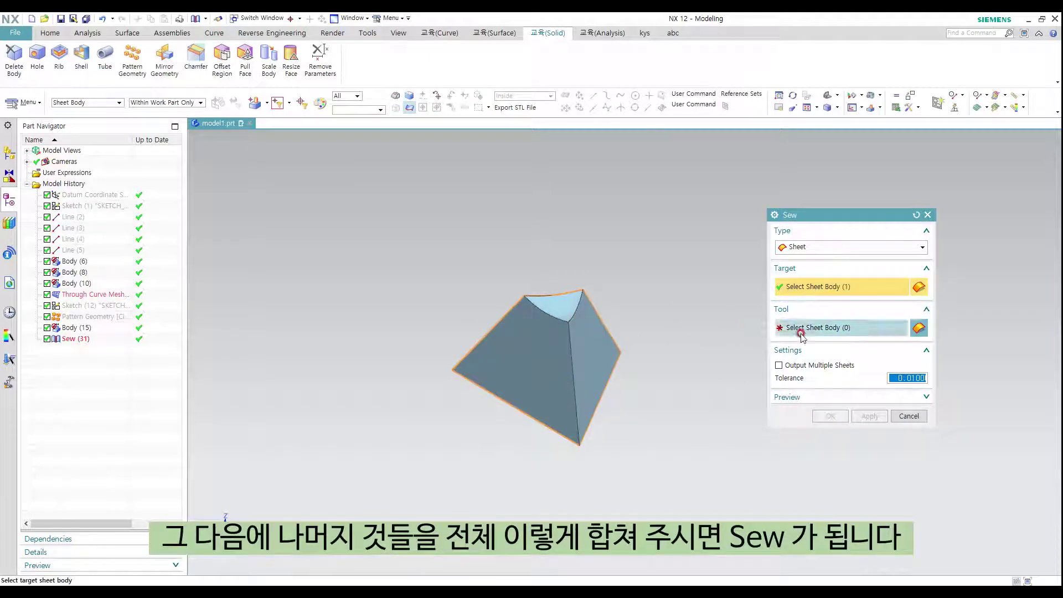
drag(370, 218, 714, 501)
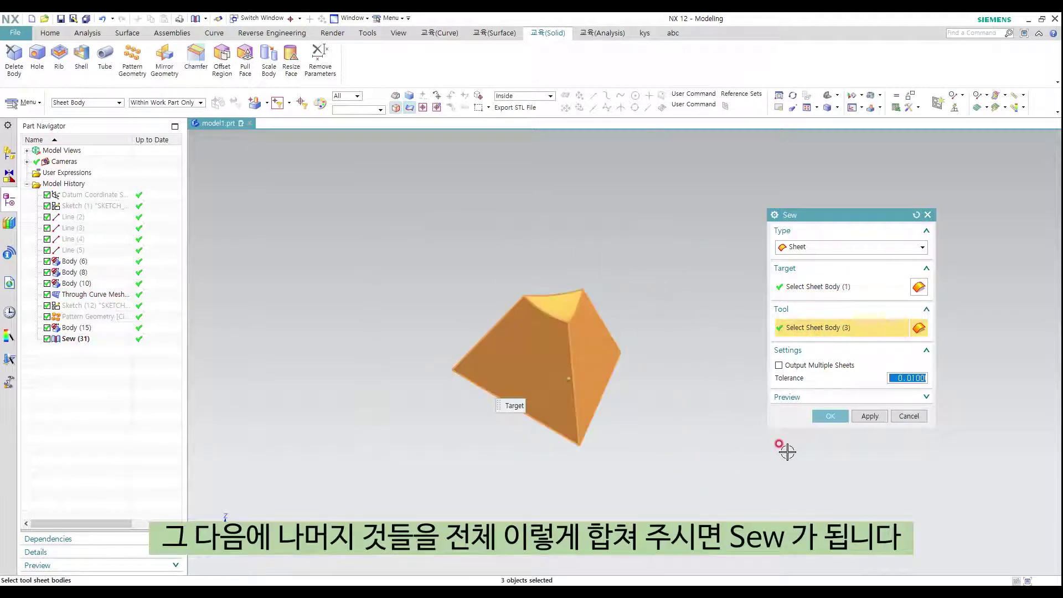
click(834, 417)
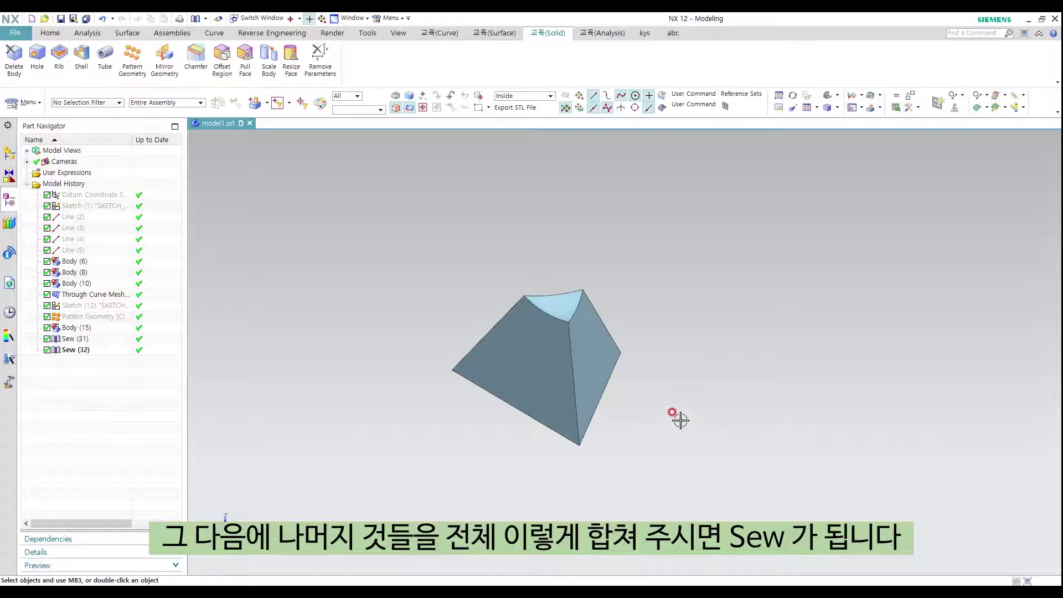
Examine the interior of the fully sewn pyramid with a section view
middle_drag(679, 418, 565, 276)
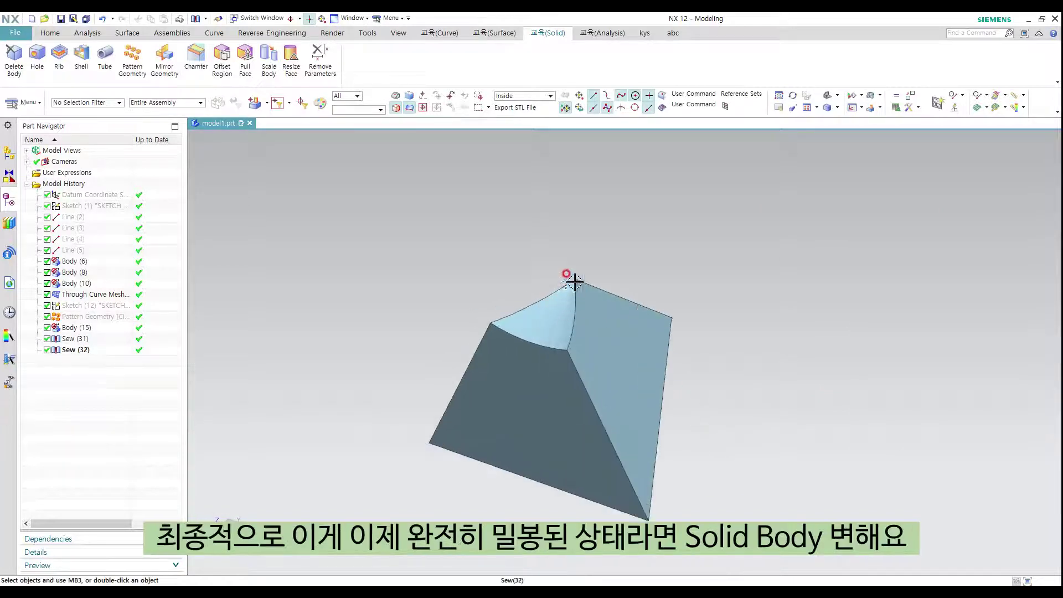
middle_drag(575, 348, 588, 334)
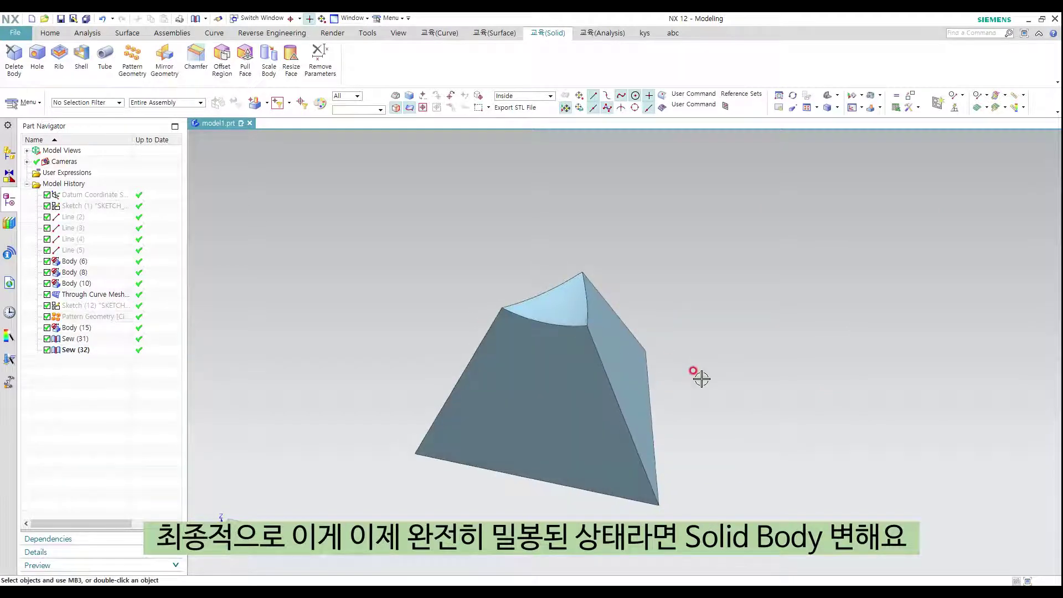
key(ctrl+h)
mouse_move(684, 368)
middle_down()
mouse_move(688, 354)
mouse_move(657, 349)
mouse_move(670, 366)
middle_up()
key(Escape)
Delete the Sew (32) feature and examine the interior of the partly sewn pyramid with a section view
click(96, 351)
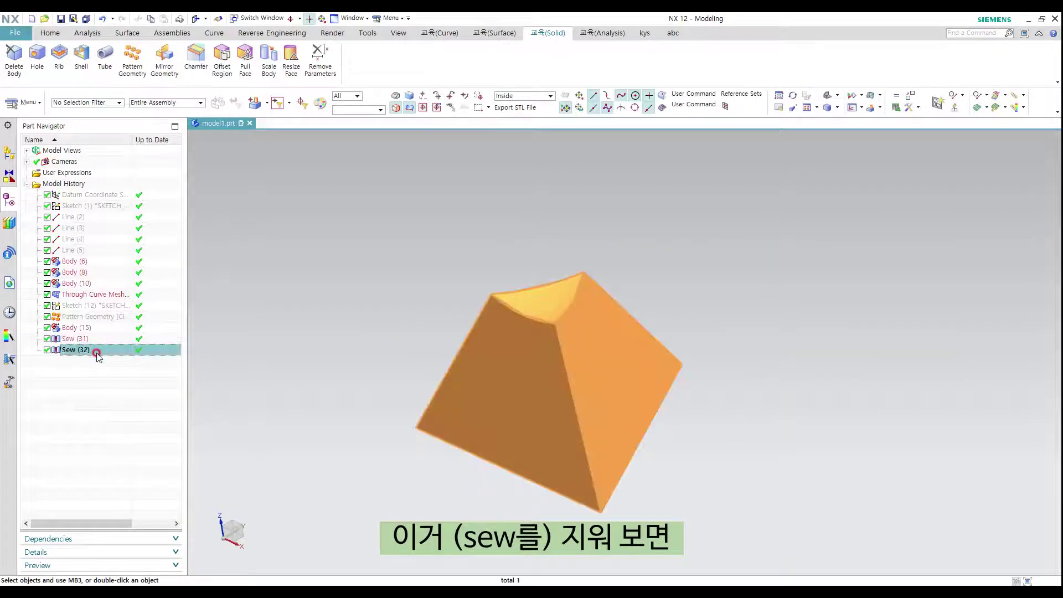
key(Delete)
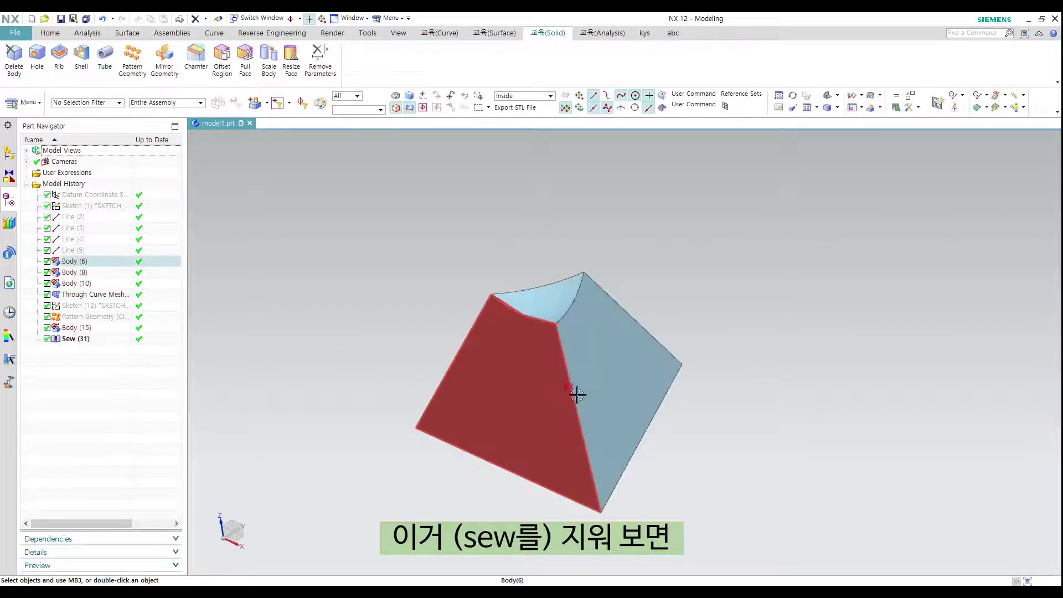
key(ctrl+h)
middle_drag(634, 304, 630, 333)
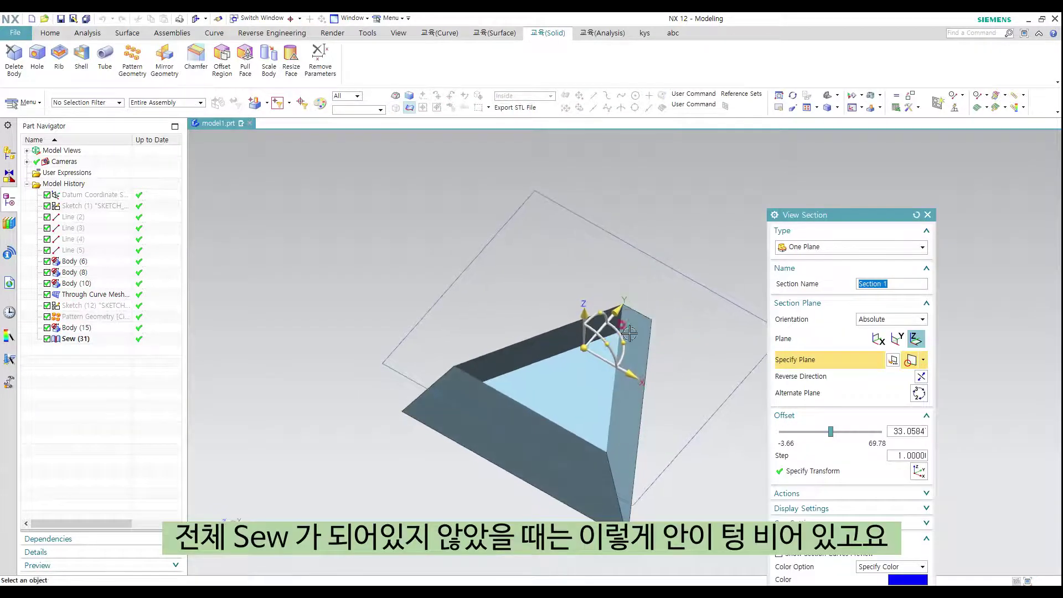
middle_drag(636, 377, 667, 374)
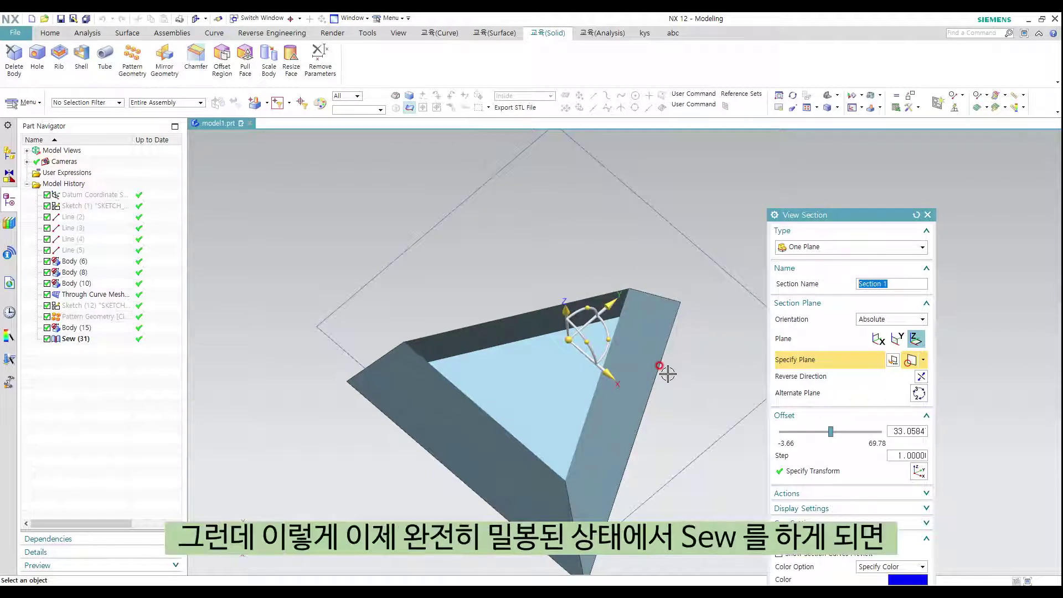
key(Escape)
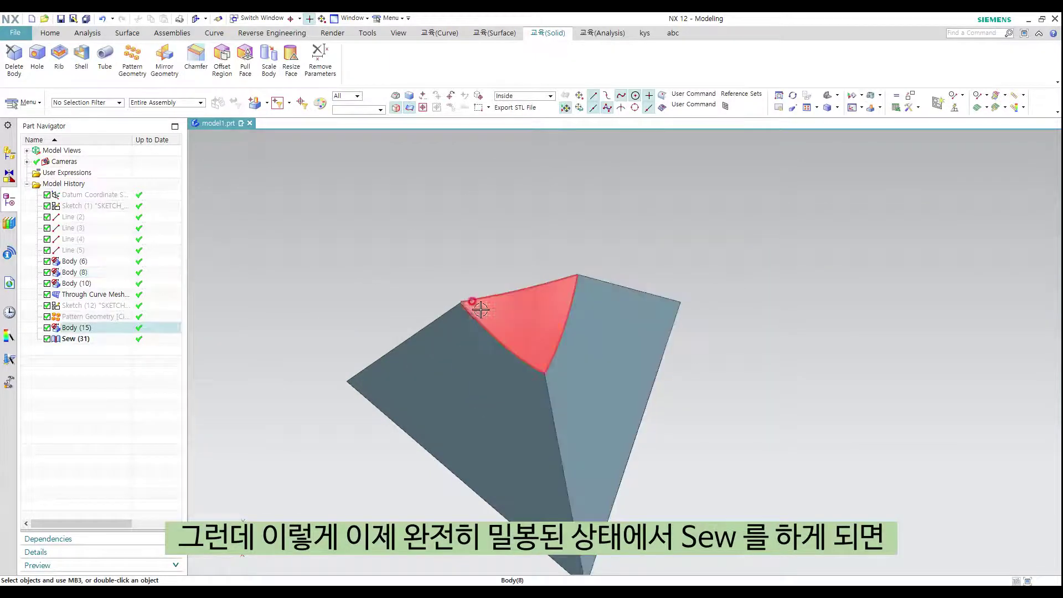
Sew the concave top sheet, as target, to all the other sheets of the pyramid as tools
middle_drag(603, 341, 557, 271)
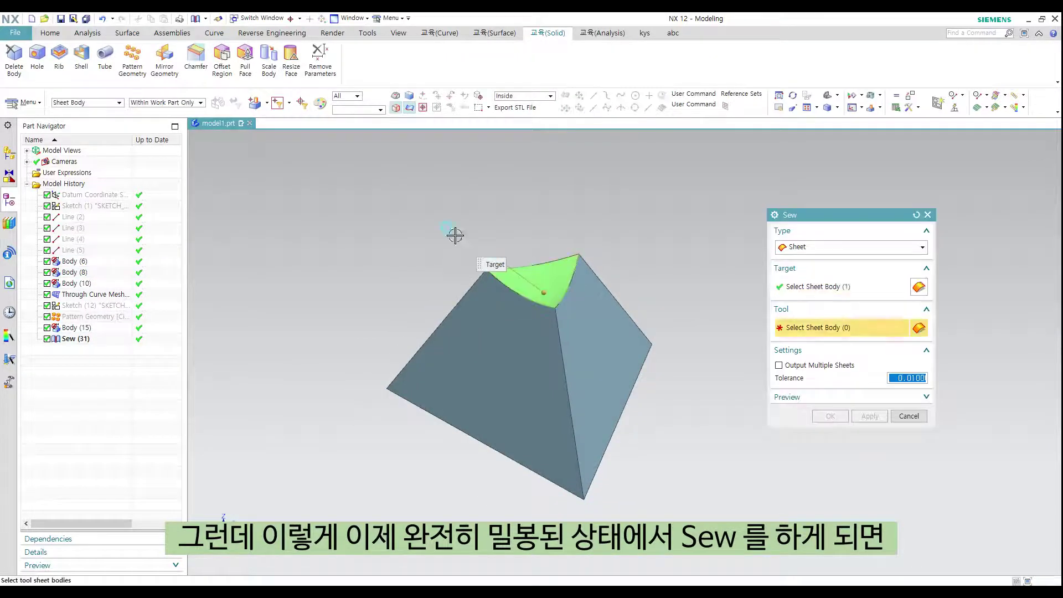
drag(372, 208, 713, 480)
click(831, 417)
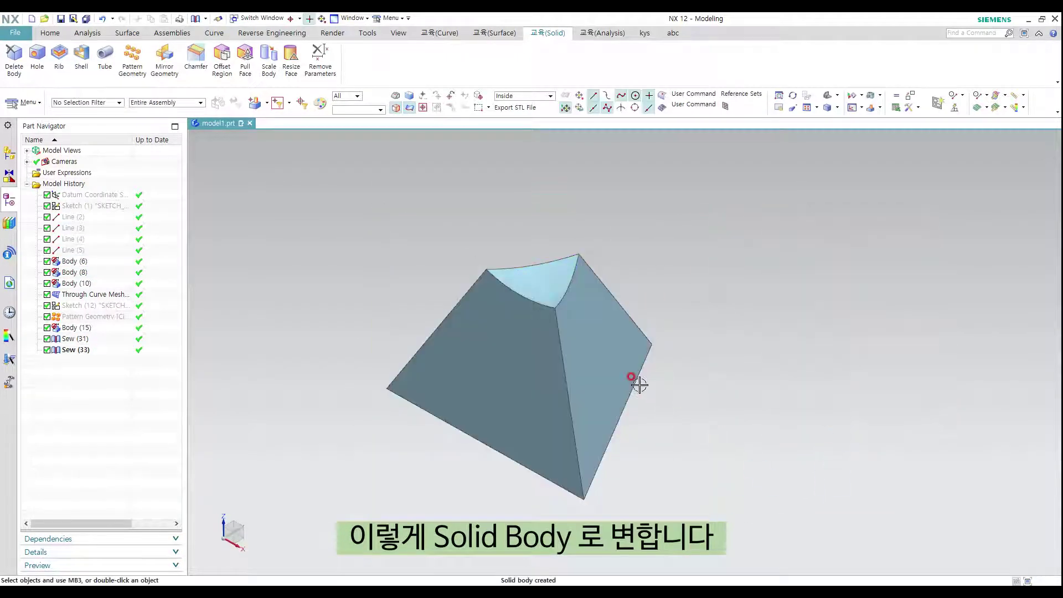
Check with the Unite command whether the sewn pyramid is selectable as a solid body
mouse_move(633, 380)
middle_down()
mouse_move(570, 367)
mouse_move(612, 380)
middle_up()
key(u)
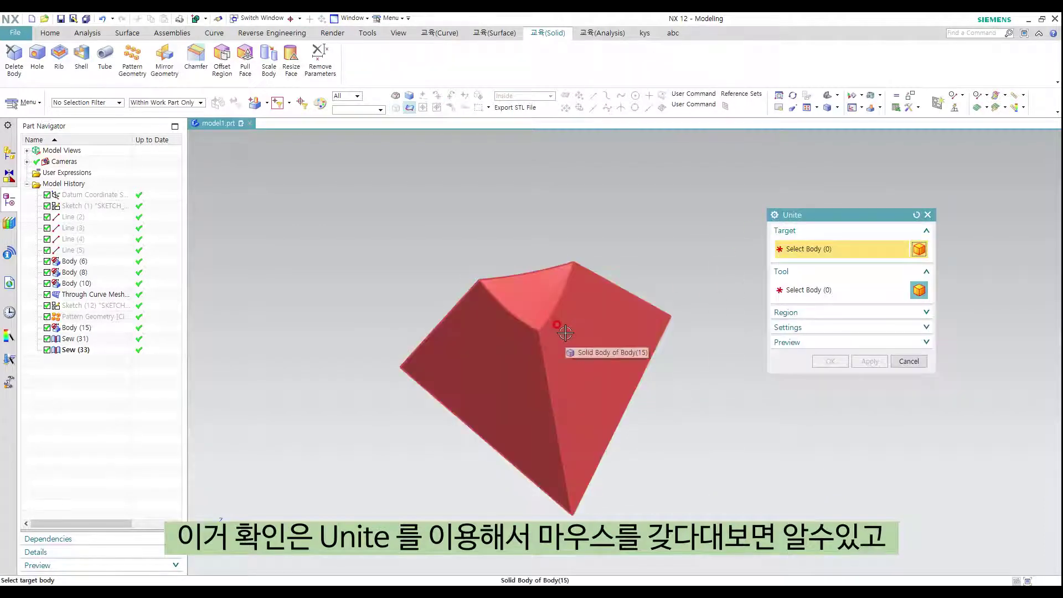
key(Escape)
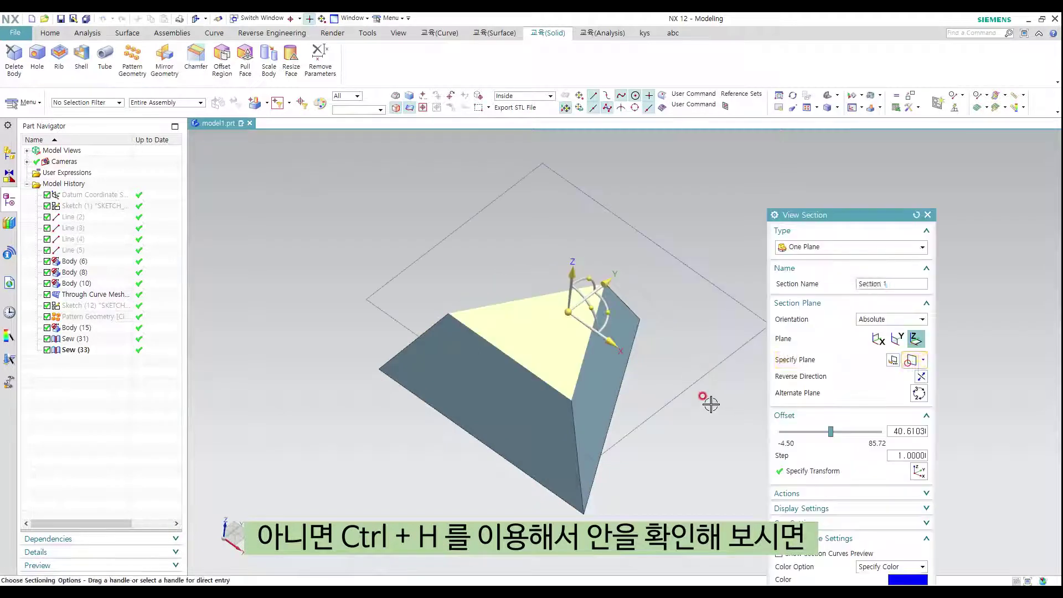
Cut through the newly sewn pyramid with a section view to check whether its inside is filled
key(ctrl+h)
scroll(612, 367, up, 2)
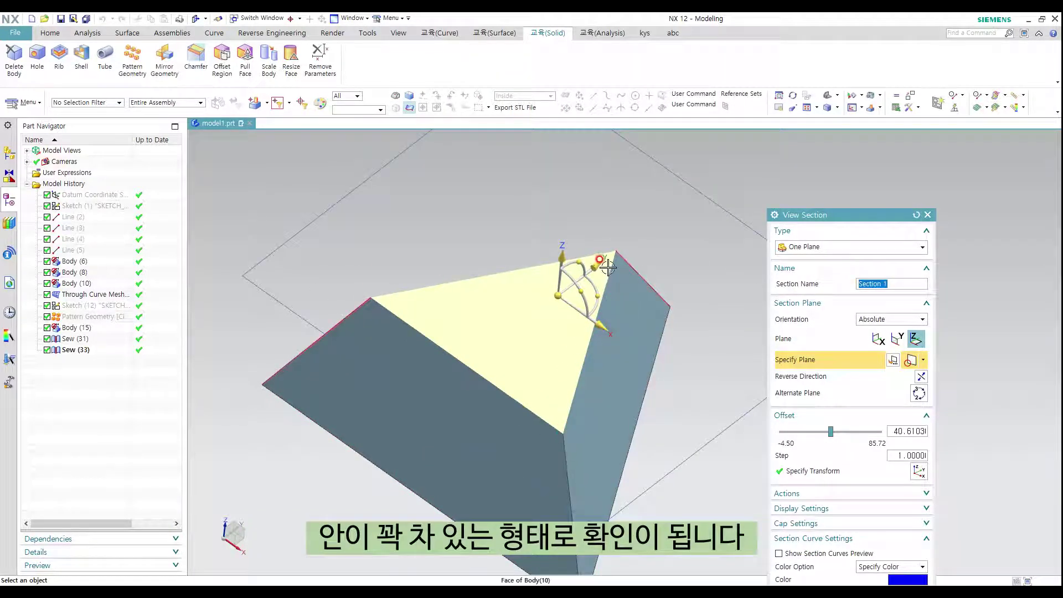
key(Escape)
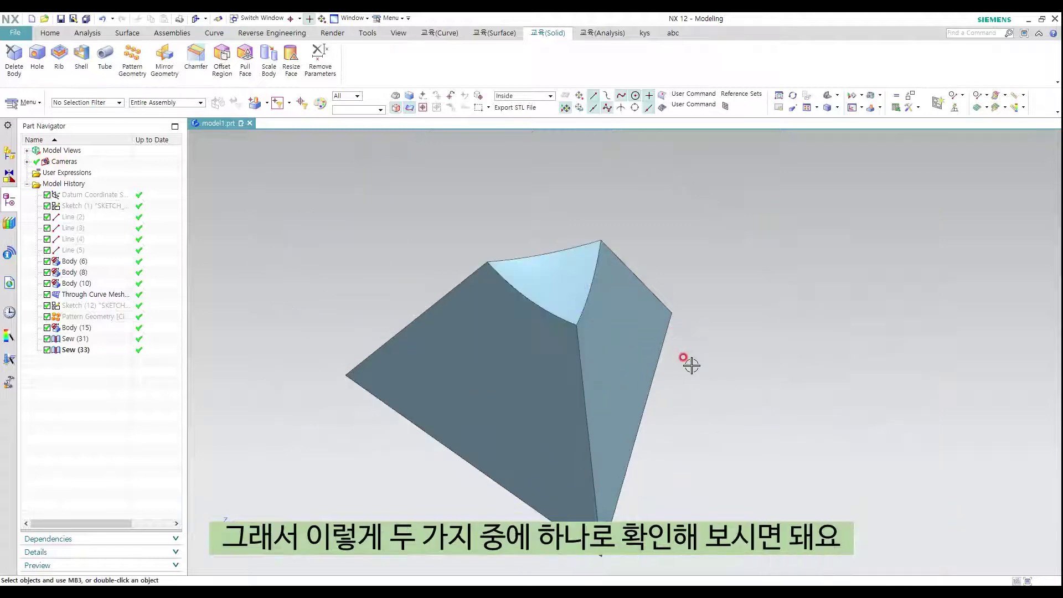
scroll(720, 369, down, 3)
shift+middle_drag(749, 397, 717, 364)
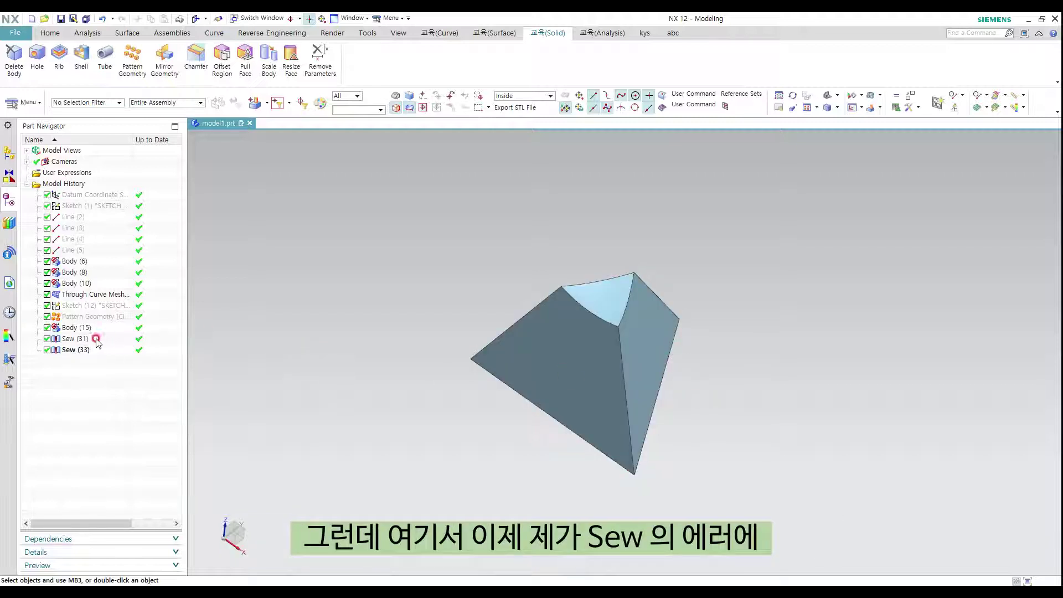
Delete both Sew features, Sew (31) and Sew (33), from the model history
drag(96, 339, 94, 353)
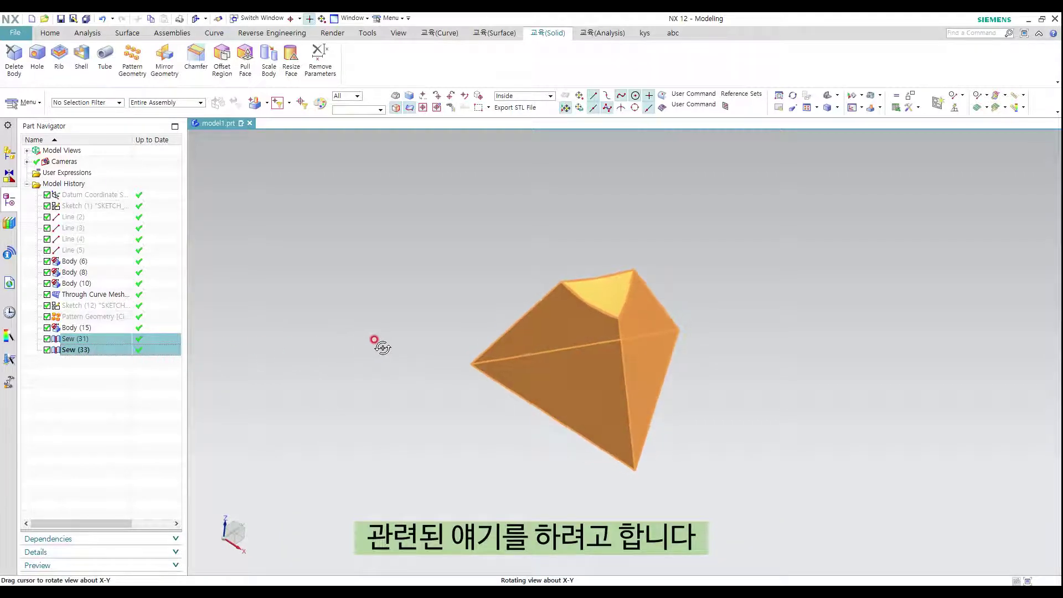
key(Delete)
scroll(414, 363, down, 2)
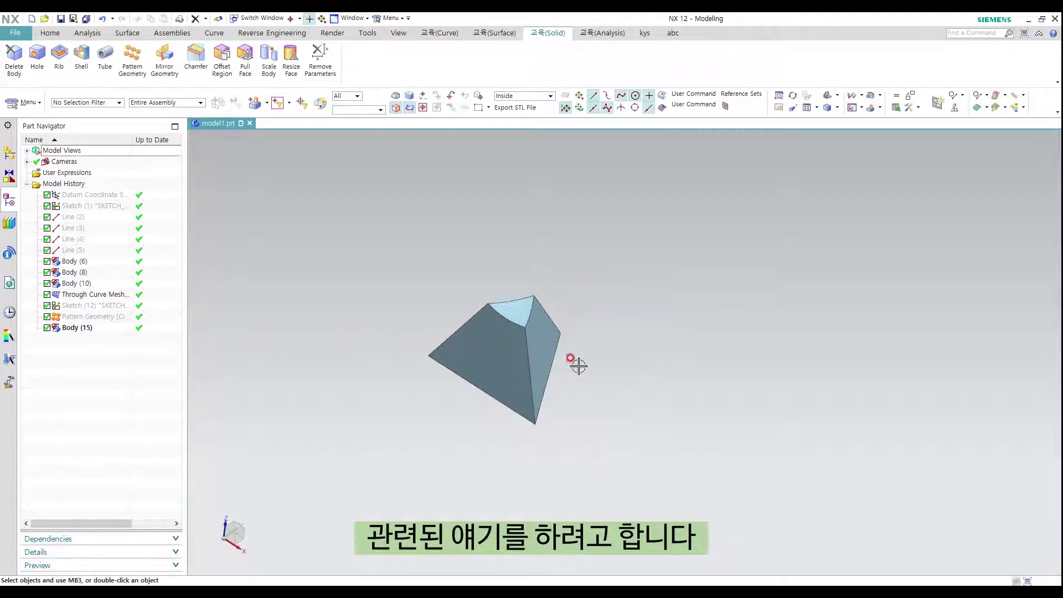
Move the side sheet Body (8) of the pyramid 0.05 mm along the XC axis using Dynamic motion
key(ctrl+t)
scroll(563, 351, up, 1)
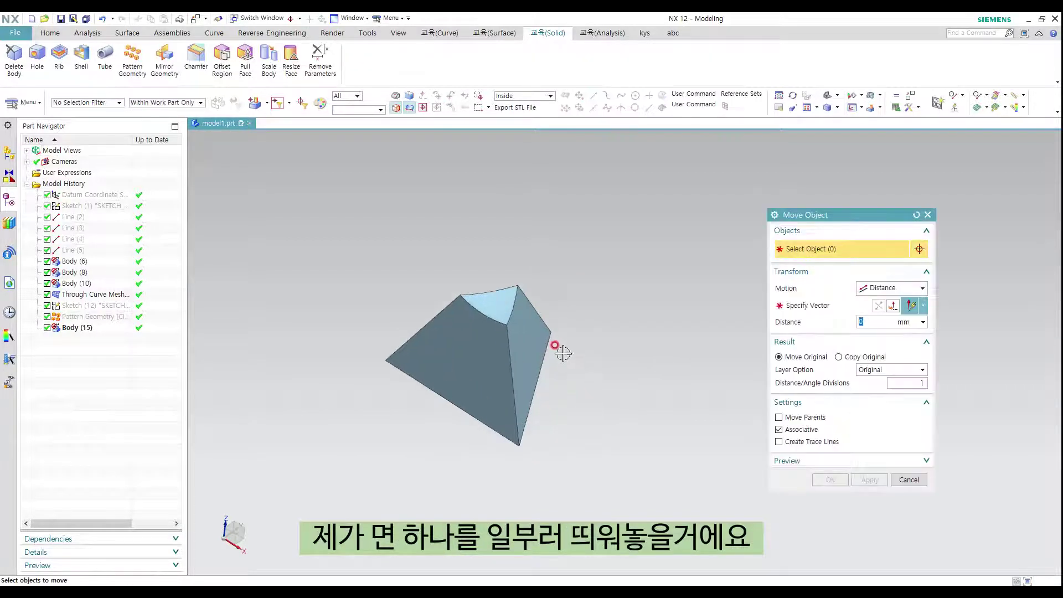
click(559, 350)
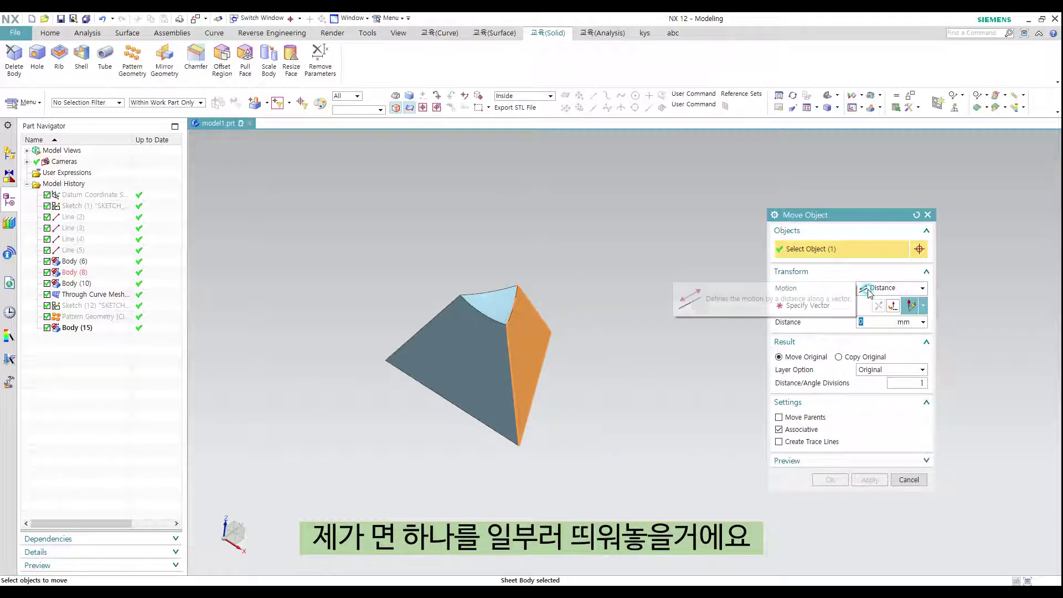
click(893, 288)
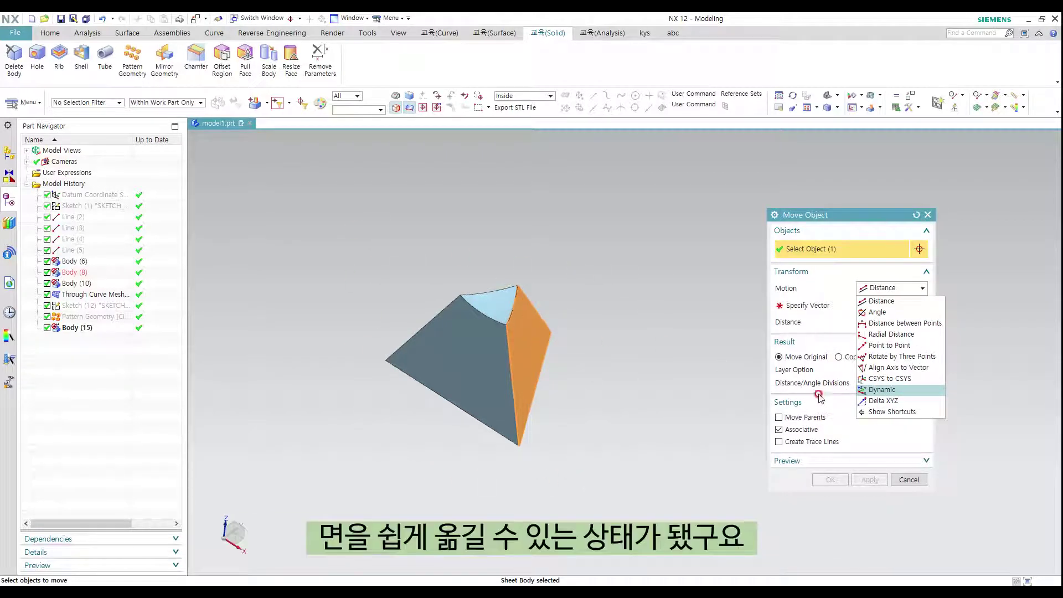
click(881, 389)
scroll(557, 369, up, 2)
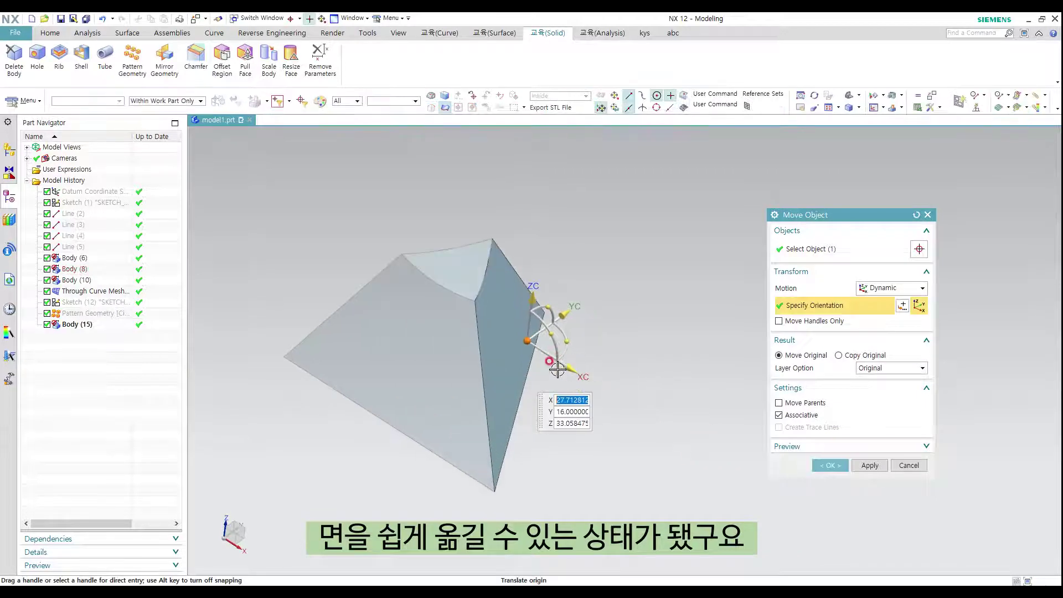
click(588, 373)
text(0.05)
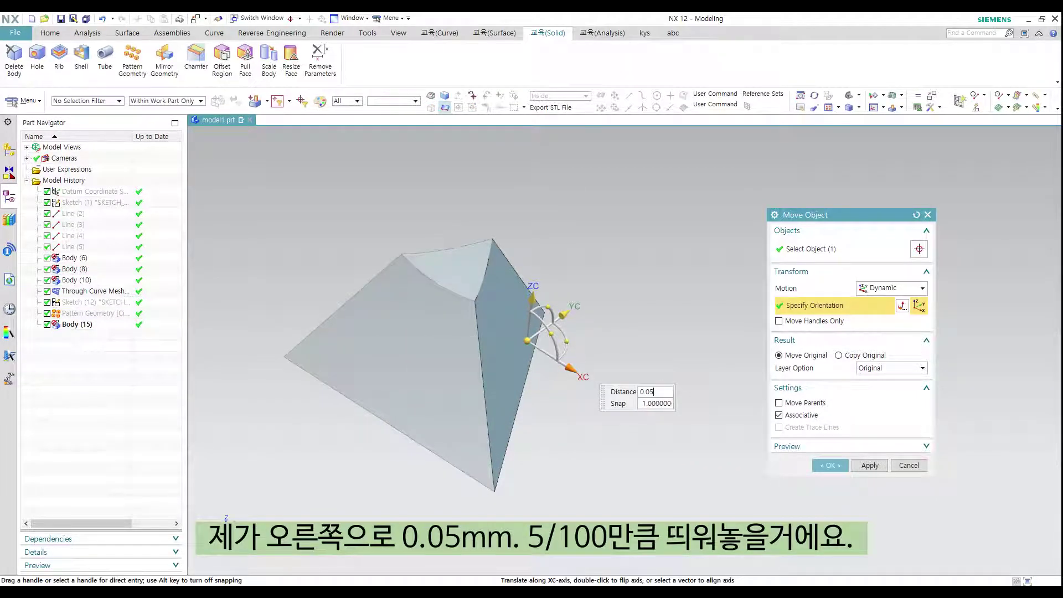
click(676, 391)
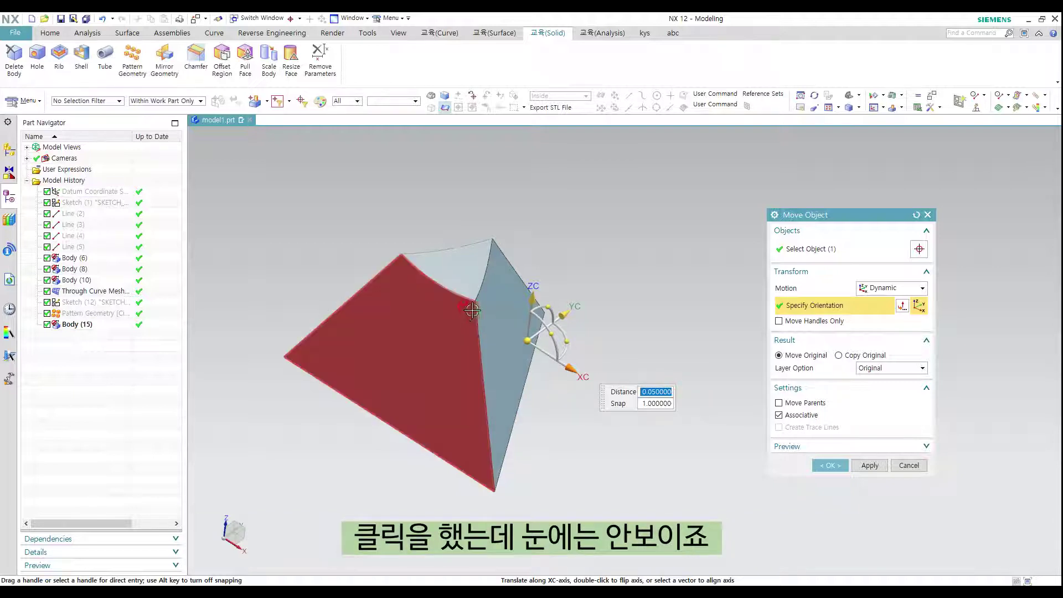
click(833, 467)
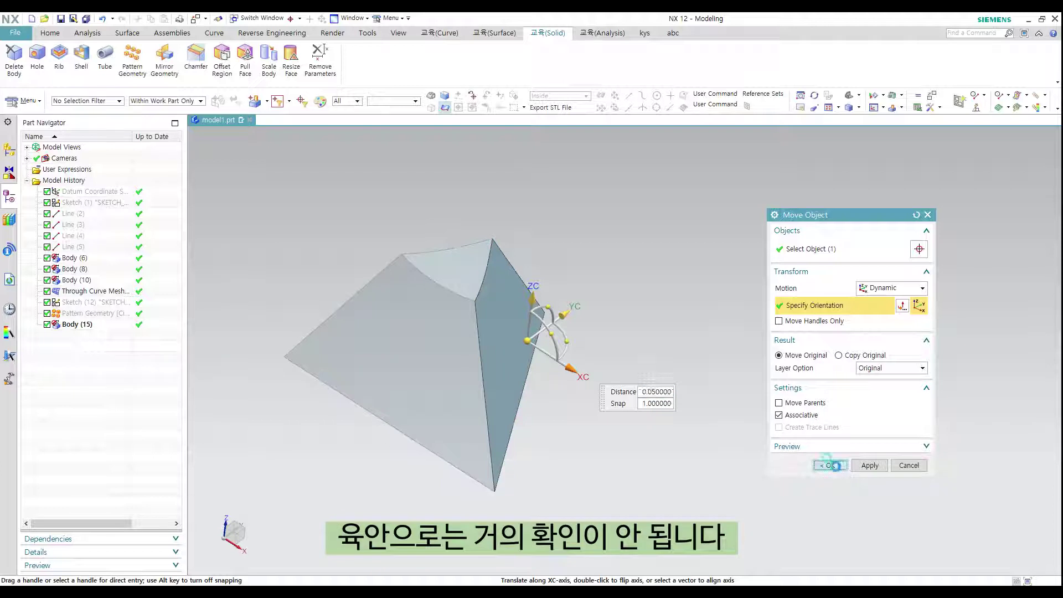
Examine the corner where the moved side sheet meets the concave top sheet and the front sheet for a gap
scroll(481, 302, up, 5)
scroll(481, 302, up, 5)
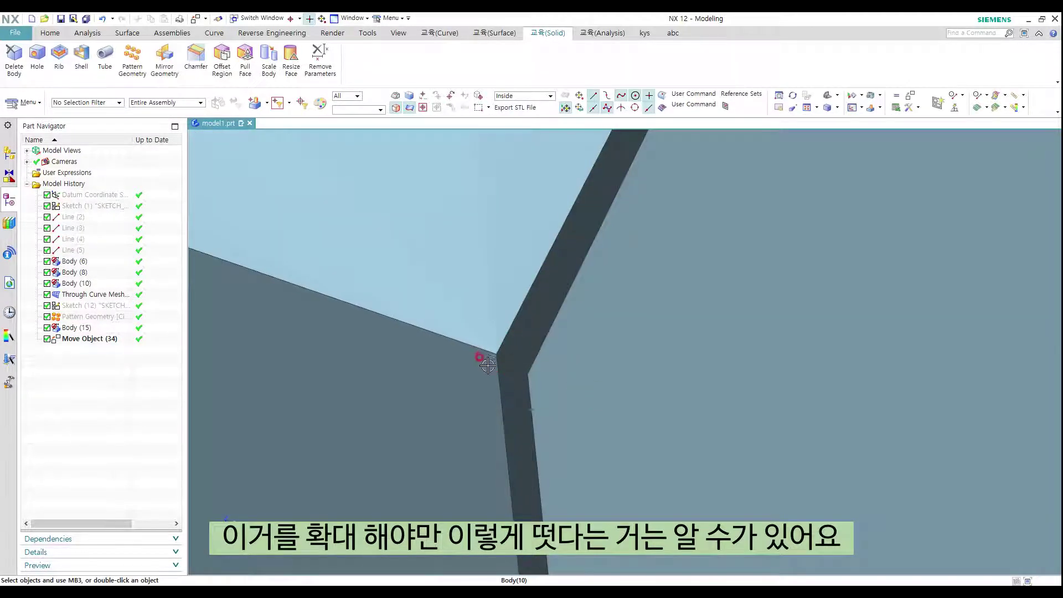
scroll(487, 366, down, 5)
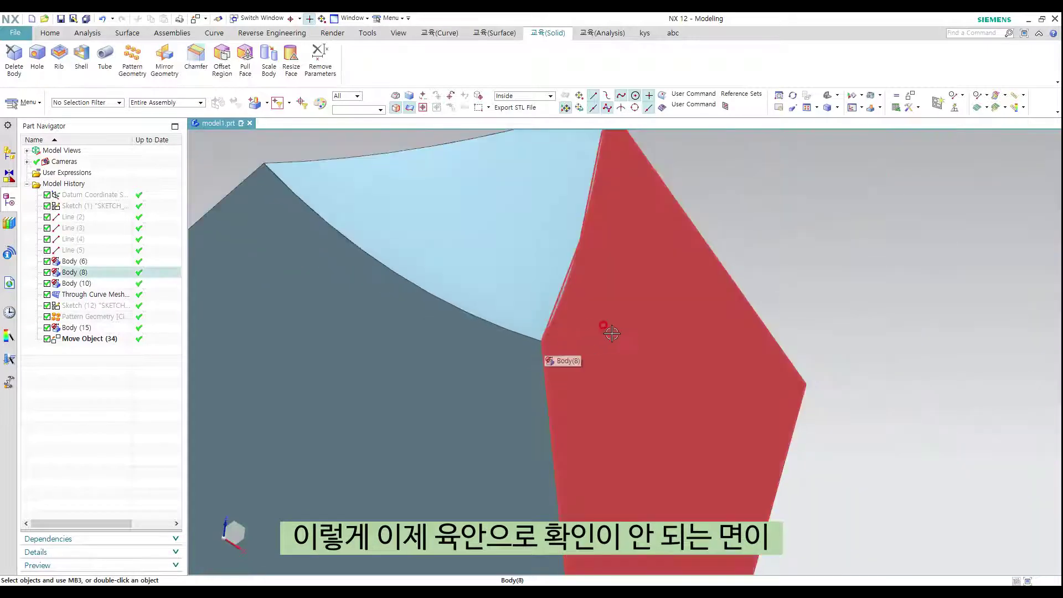
scroll(543, 302, down, 5)
scroll(554, 327, up, 7)
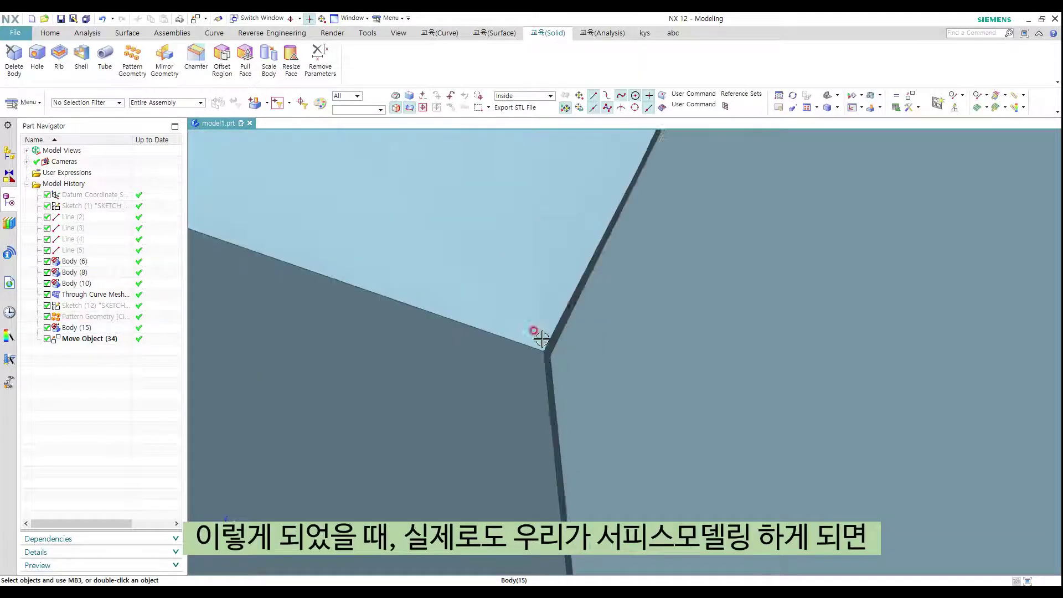
scroll(508, 345, down, 2)
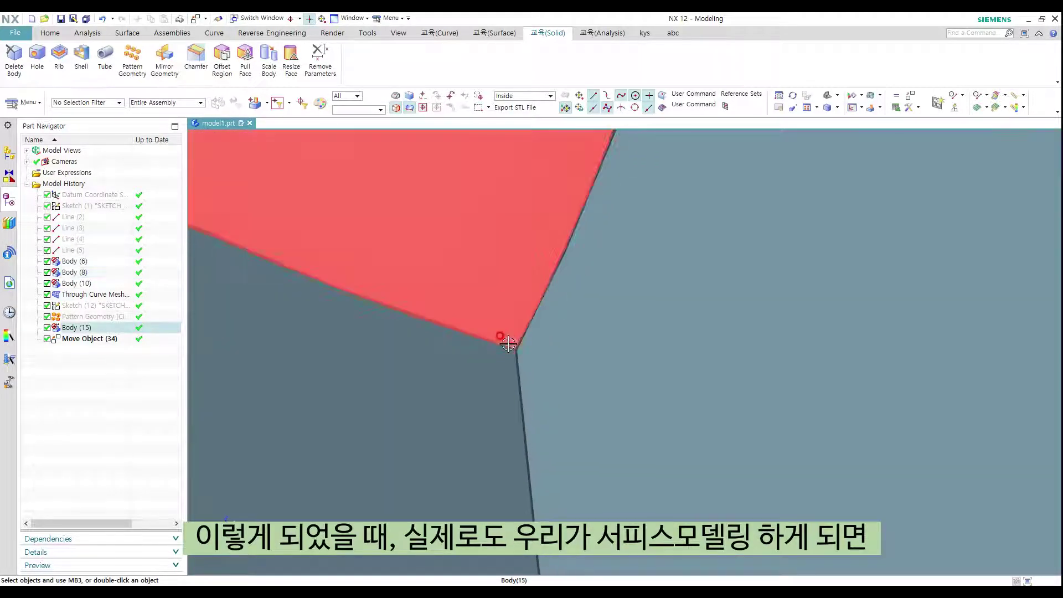
middle_drag(556, 382, 564, 346)
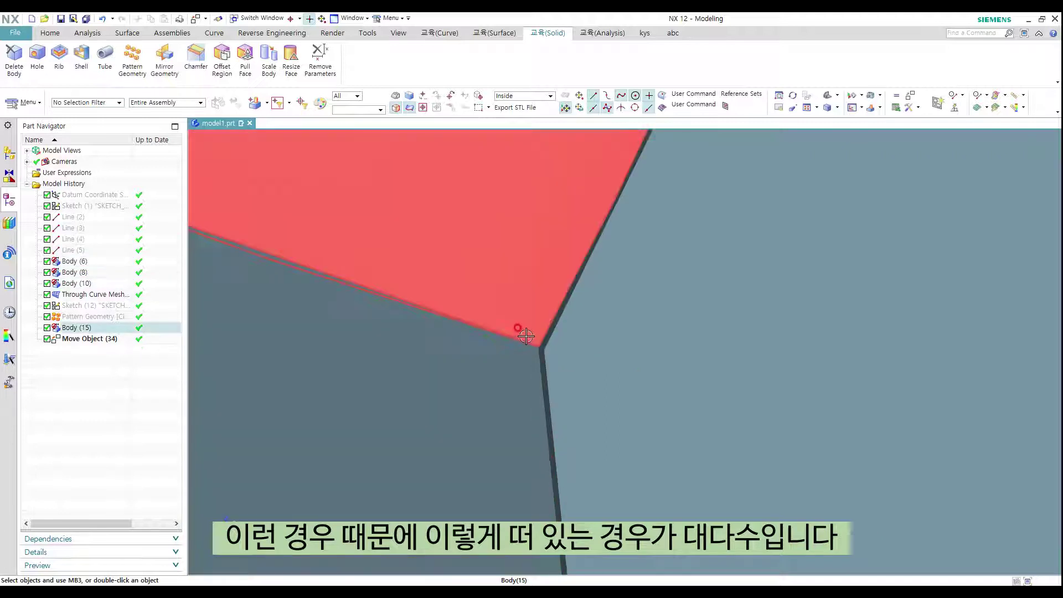
scroll(474, 331, down, 5)
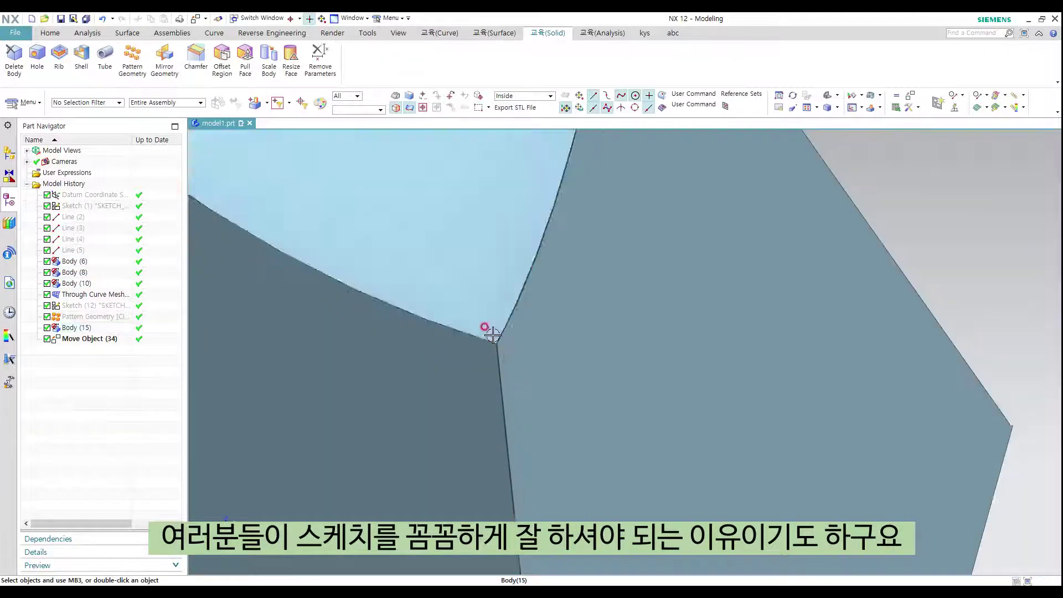
scroll(498, 331, down, 2)
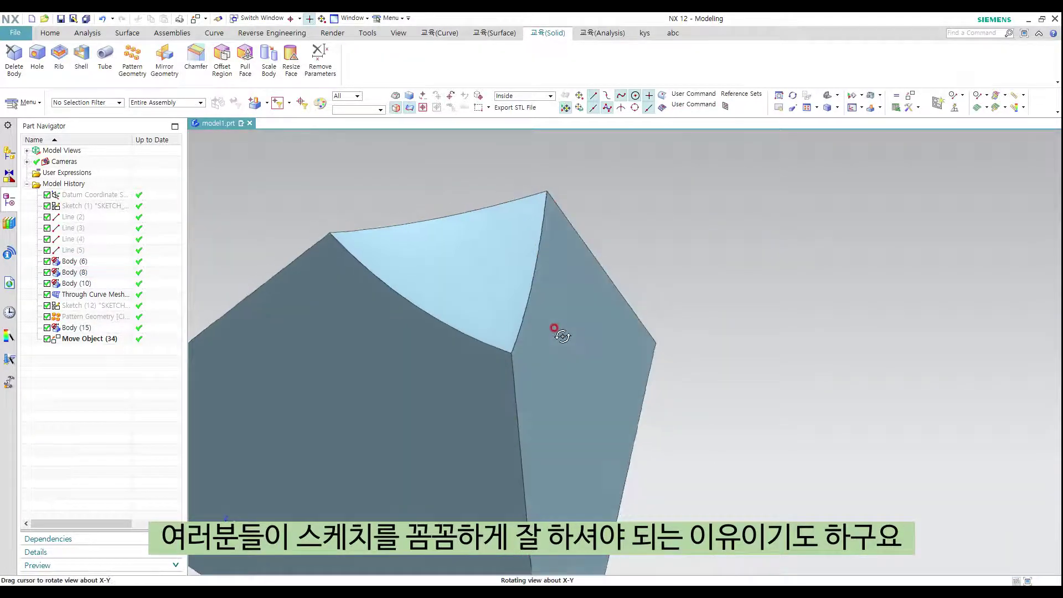
scroll(576, 321, down, 4)
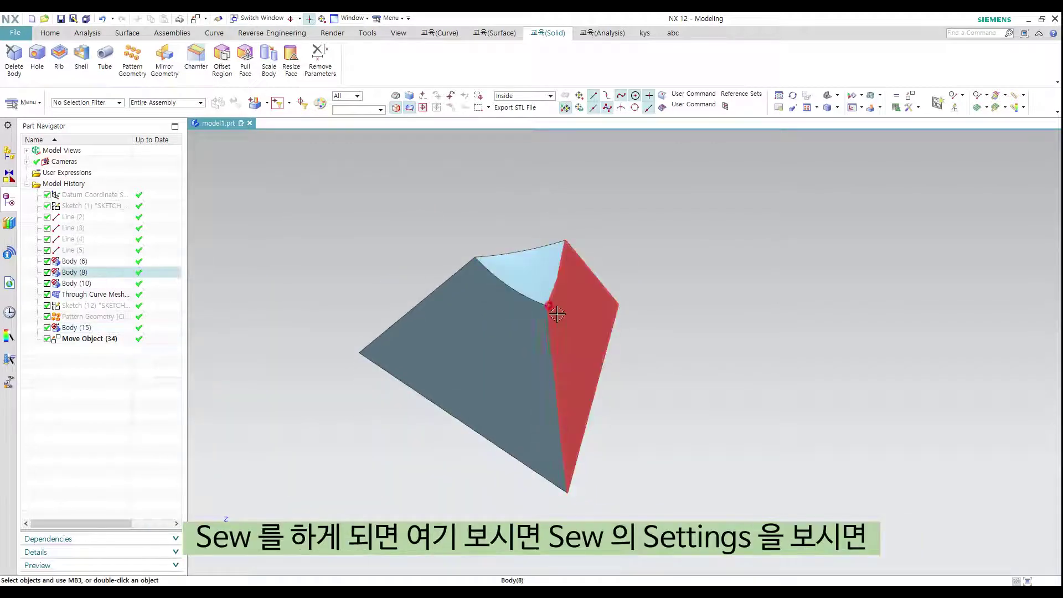
Try to sew the concave top sheet, as target, to all the other pyramid sheets as tools with a tolerance of 0.01
key(ctrl+shift+w)
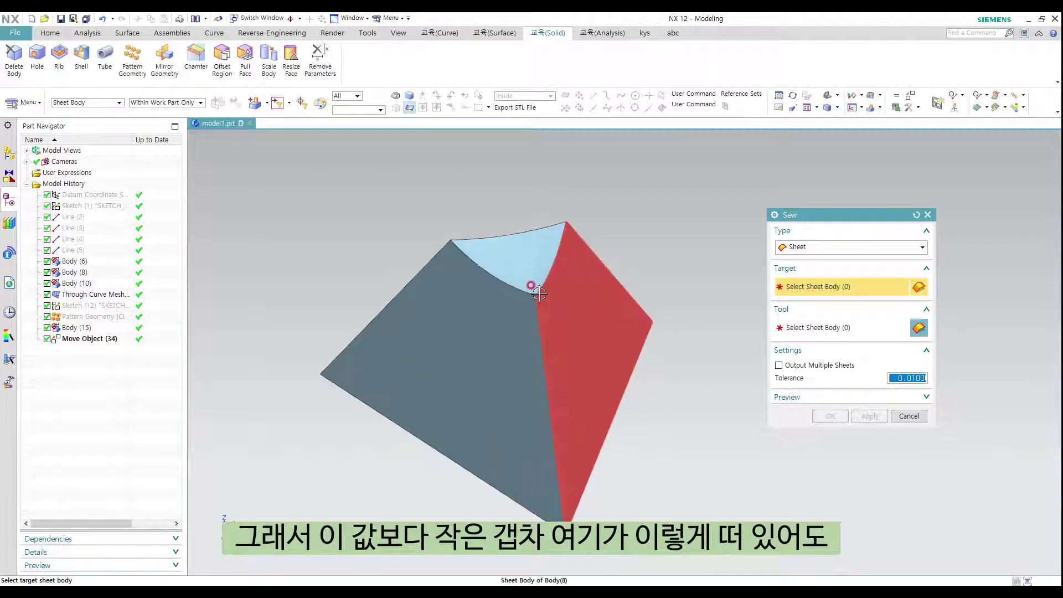
scroll(523, 305, up, 5)
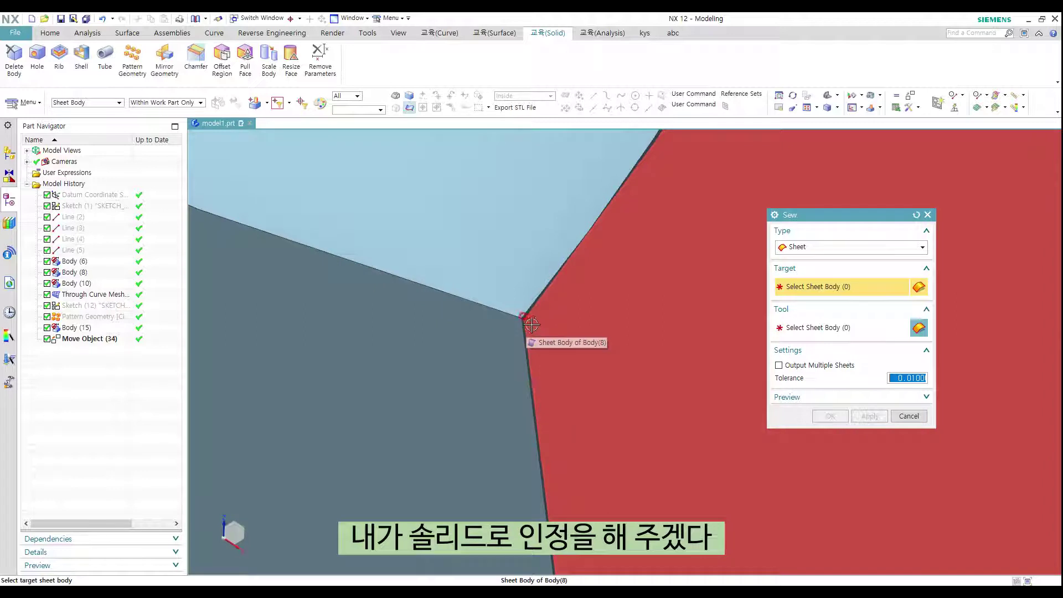
scroll(533, 323, down, 5)
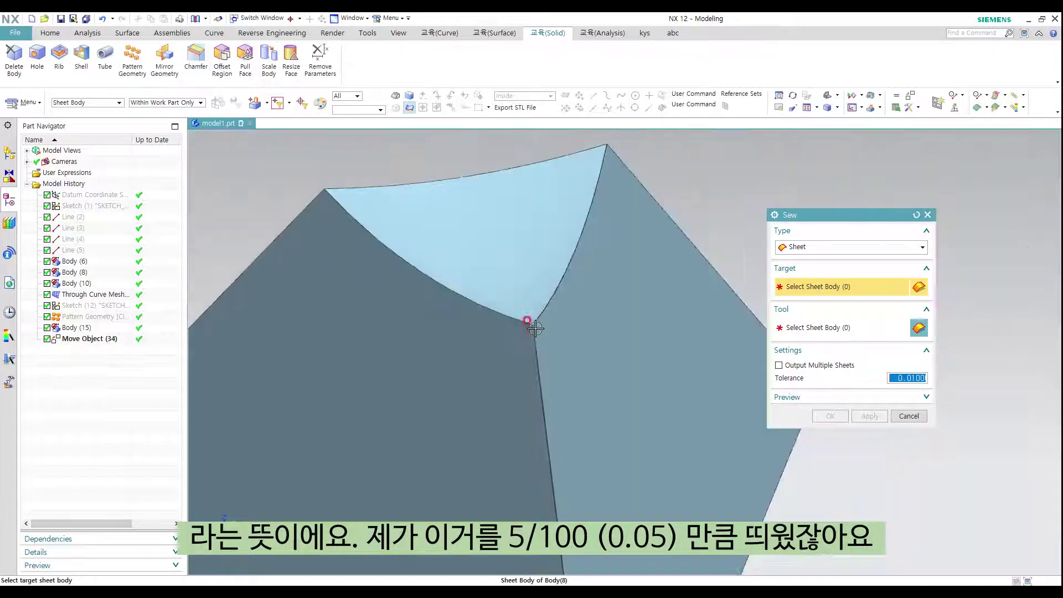
scroll(532, 323, up, 5)
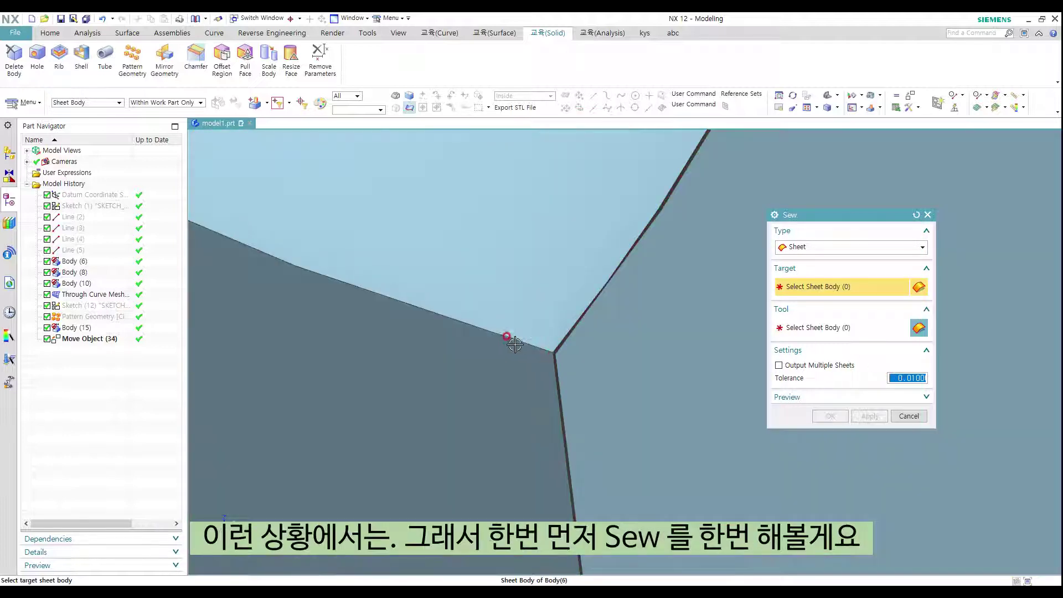
scroll(466, 338, down, 8)
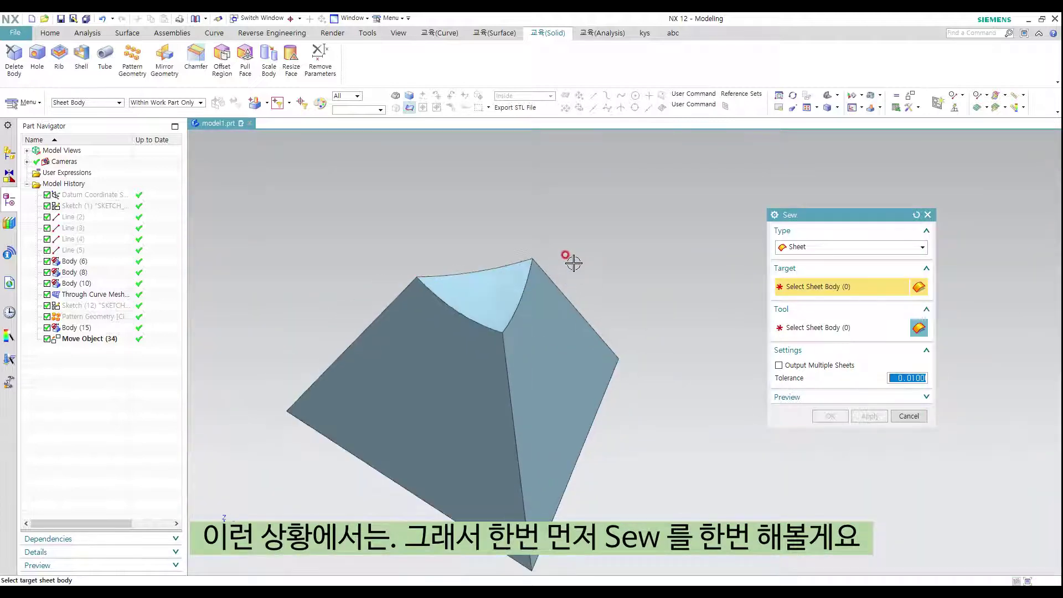
click(508, 283)
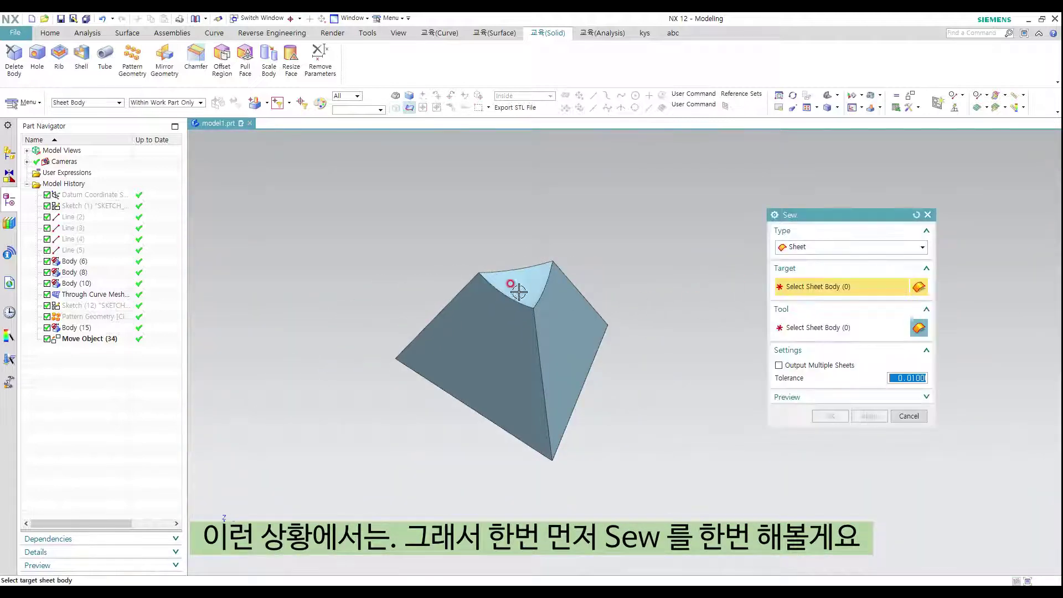
drag(356, 195, 739, 501)
click(838, 414)
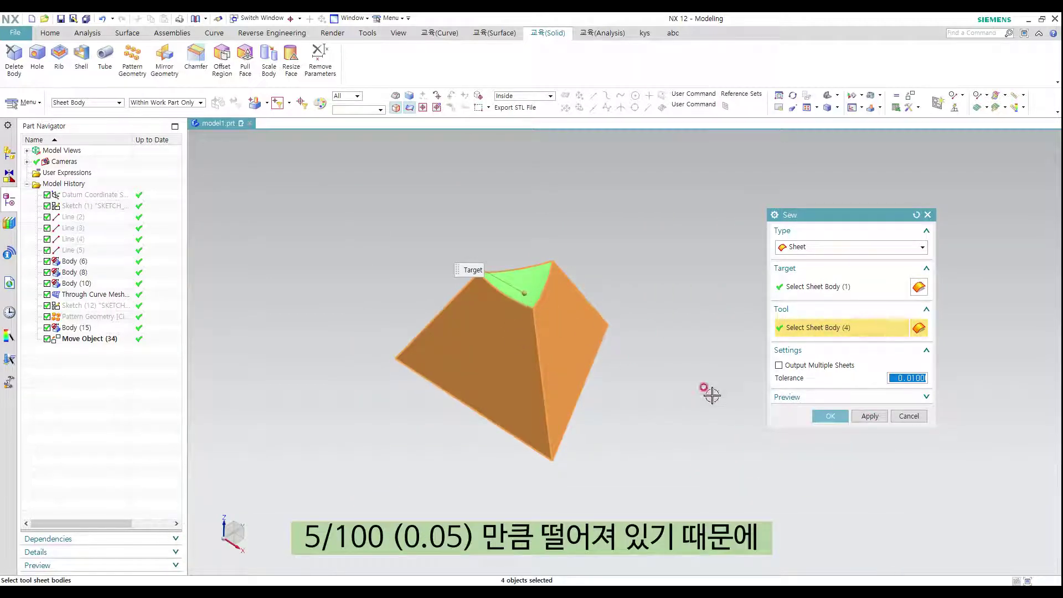
click(830, 417)
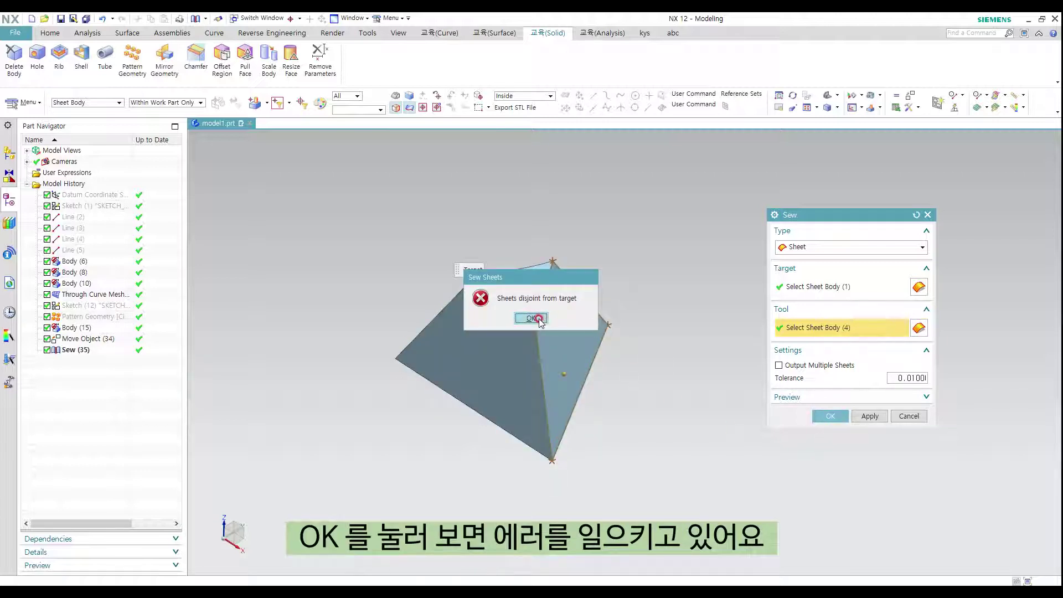
click(531, 318)
Edit the Sew (35) feature and set its tolerance to 0.1
scroll(570, 321, up, 8)
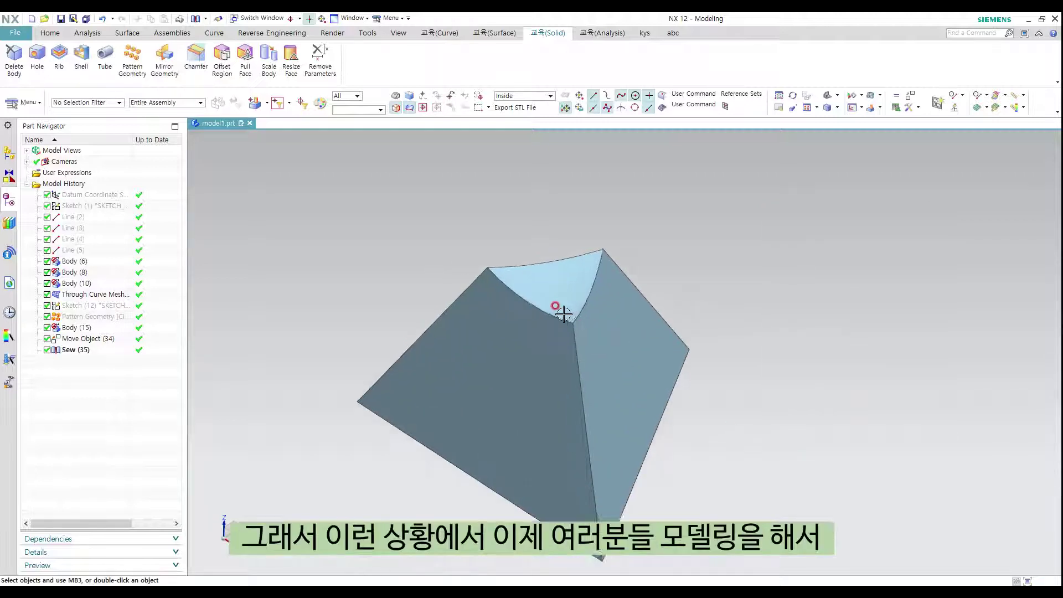
scroll(600, 343, down, 6)
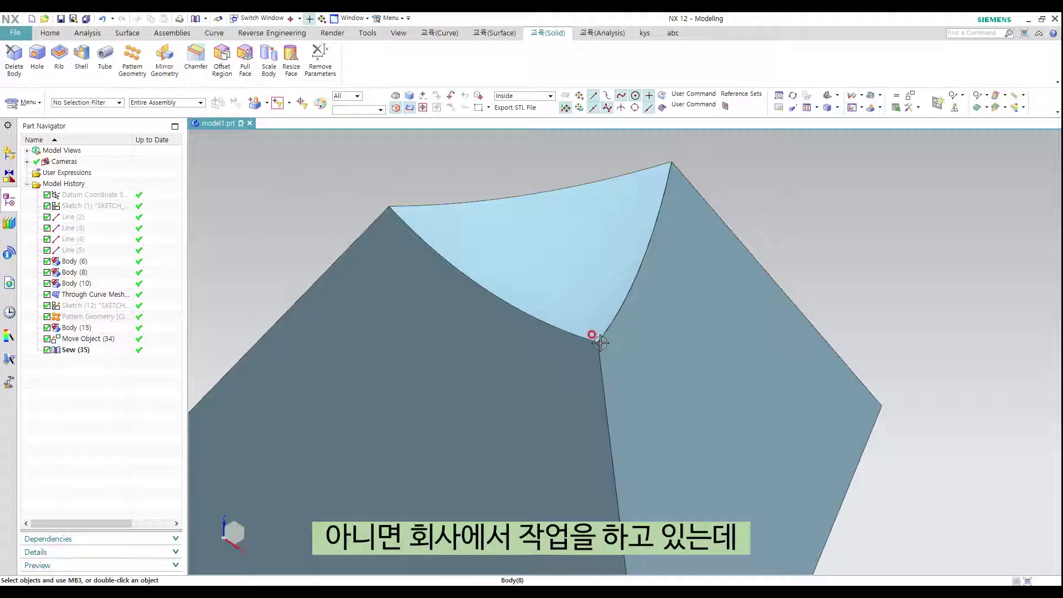
scroll(599, 342, down, 4)
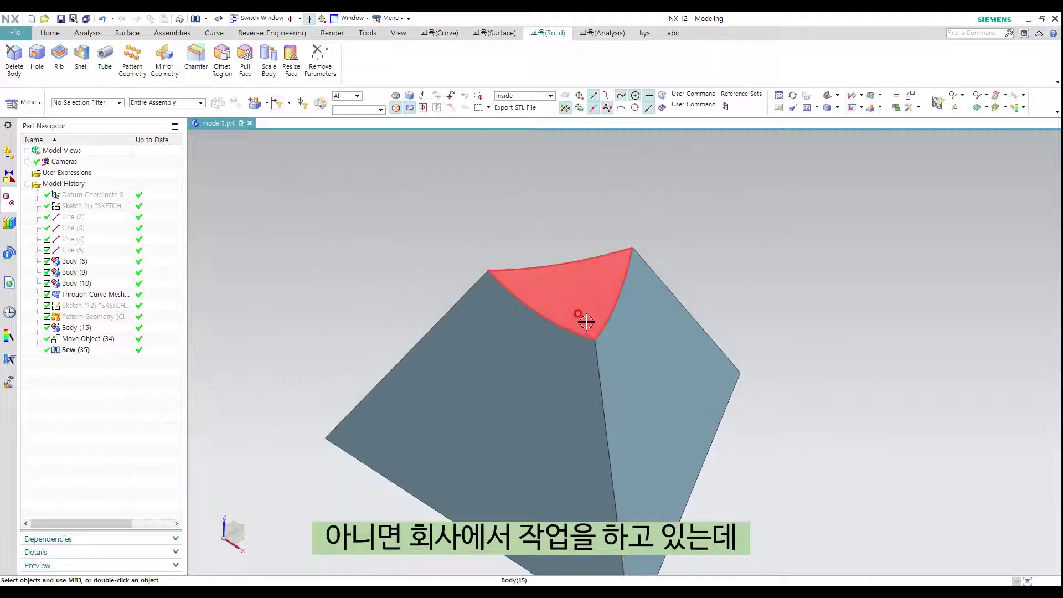
shift+middle_drag(656, 338, 642, 325)
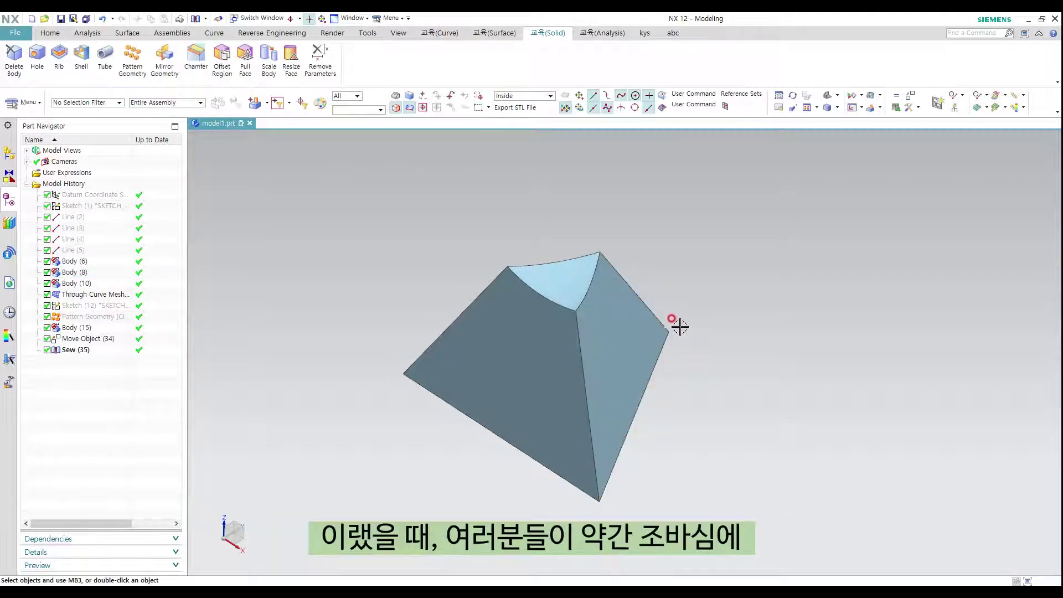
middle_drag(620, 310, 659, 327)
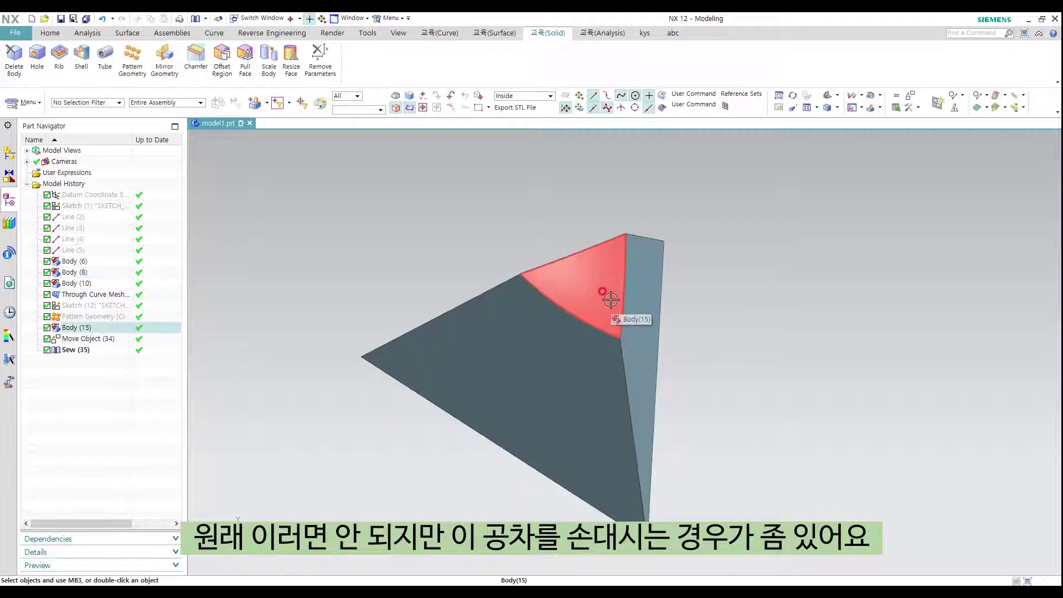
double_click(68, 350)
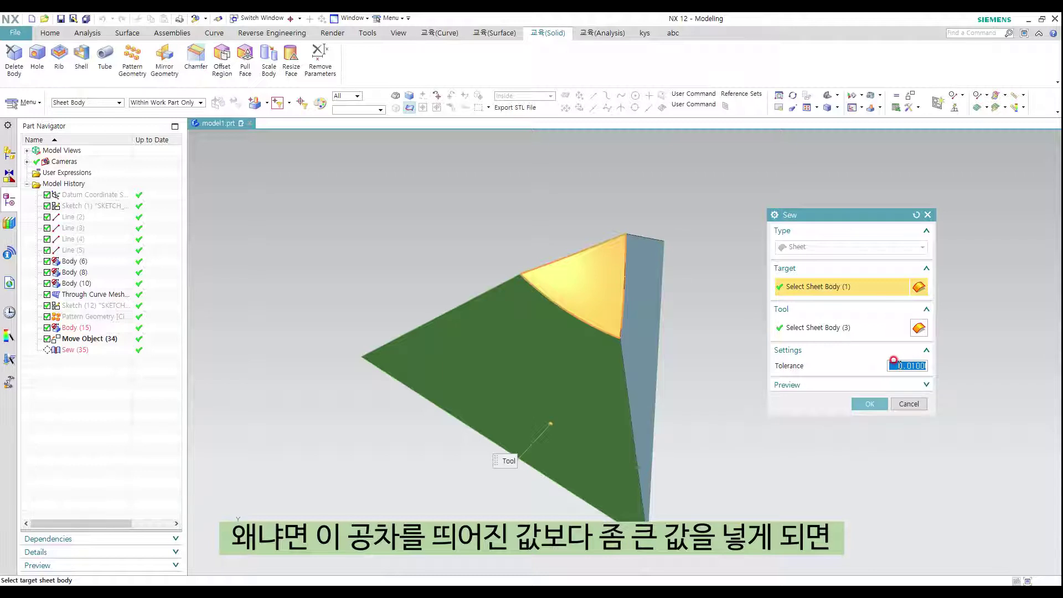
scroll(632, 337, up, 5)
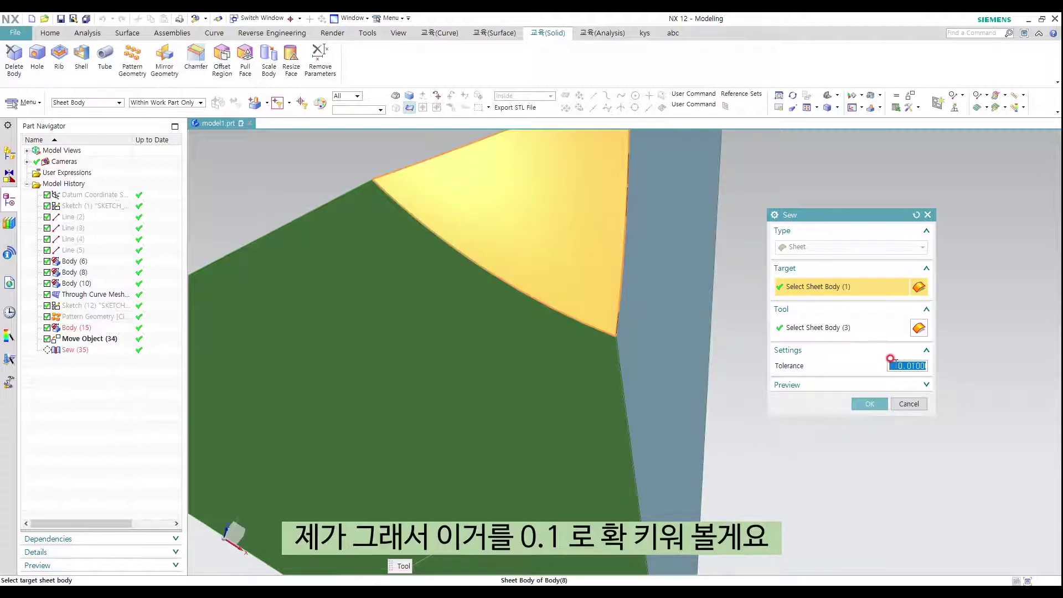
click(891, 361)
text(0.)
scroll(612, 335, up, 3)
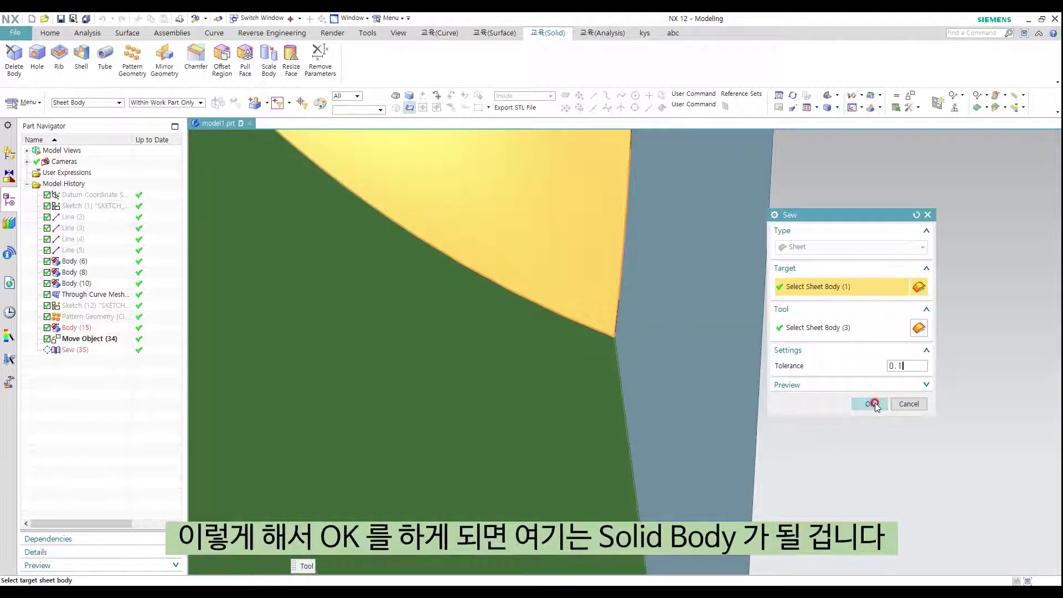
click(873, 405)
Check with the Unite command whether the pyramid sewn with the larger tolerance is selectable as a solid body
middle_drag(859, 430, 797, 357)
shift+middle_drag(729, 346, 681, 340)
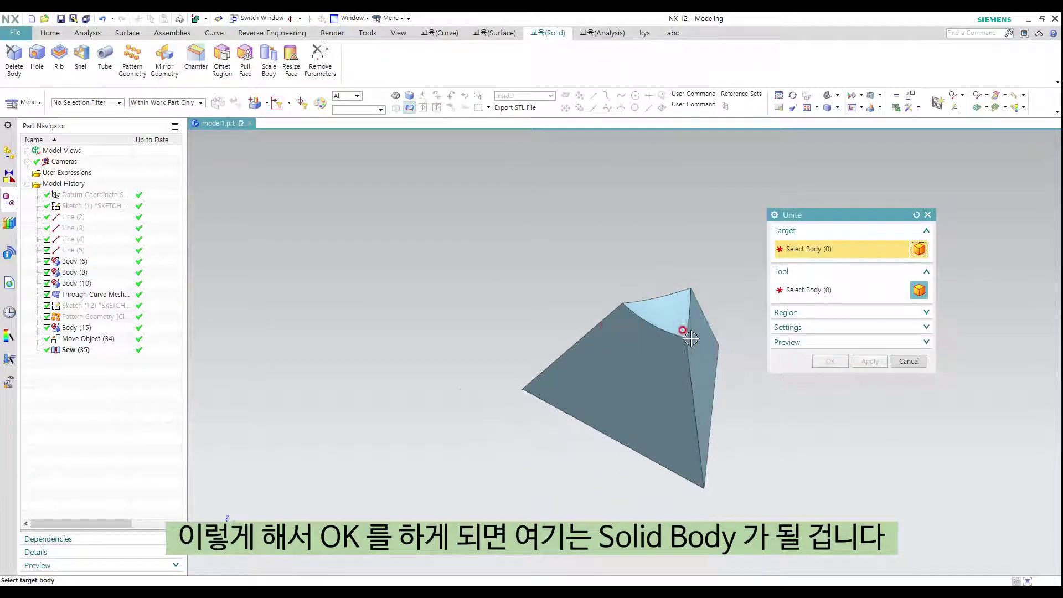
key(Escape)
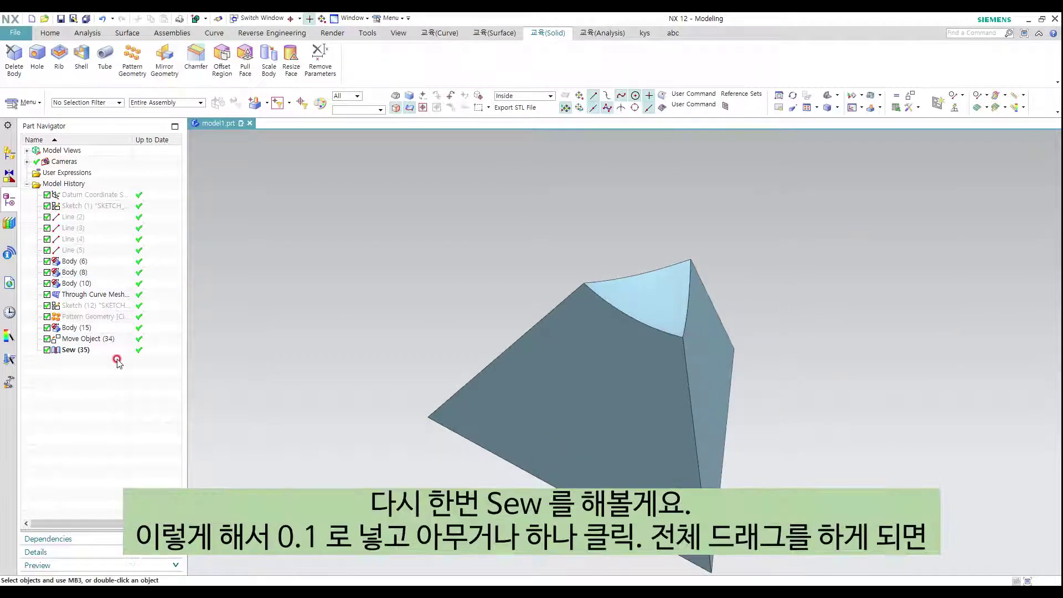
Delete the Sew (35) feature from the model history
click(92, 349)
key(Delete)
Sew the concave top sheet, as target, to the pyramid's other four sheets as tools with a tolerance of 0.1
scroll(372, 286, down, 2)
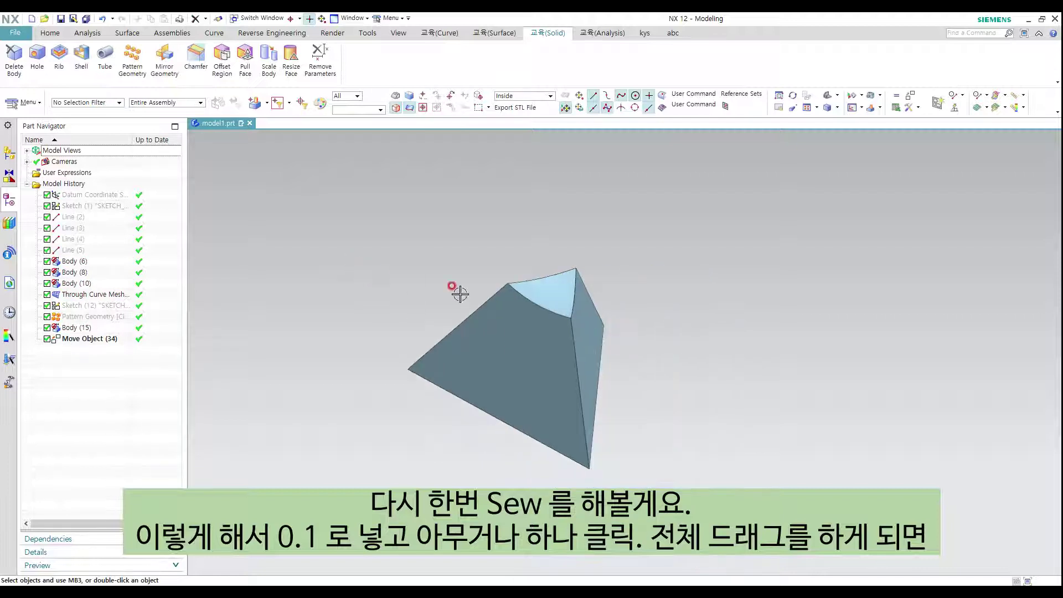
text(s)
text(0.1)
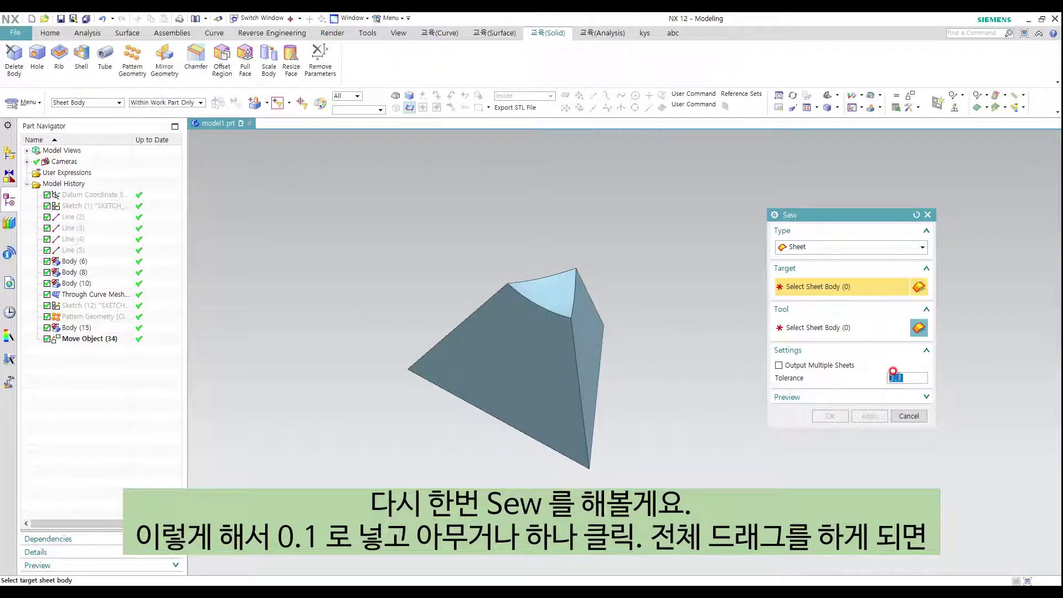
click(555, 302)
drag(351, 202, 701, 489)
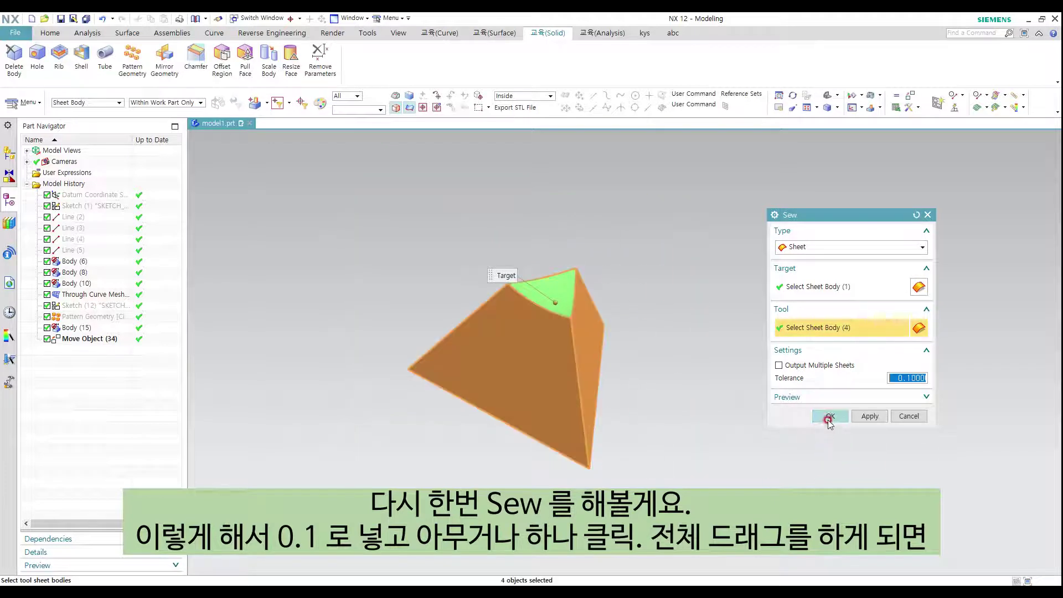
click(831, 416)
Check with the Unite command whether the newly sewn pyramid can be picked as a solid body
key(u)
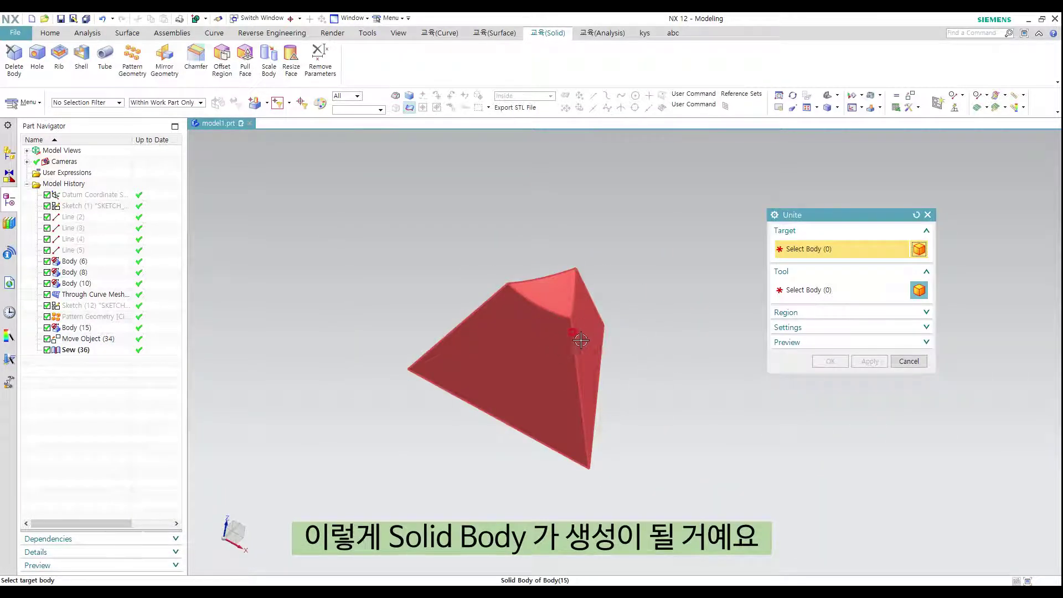
scroll(581, 340, up, 5)
scroll(581, 298, down, 4)
key(Escape)
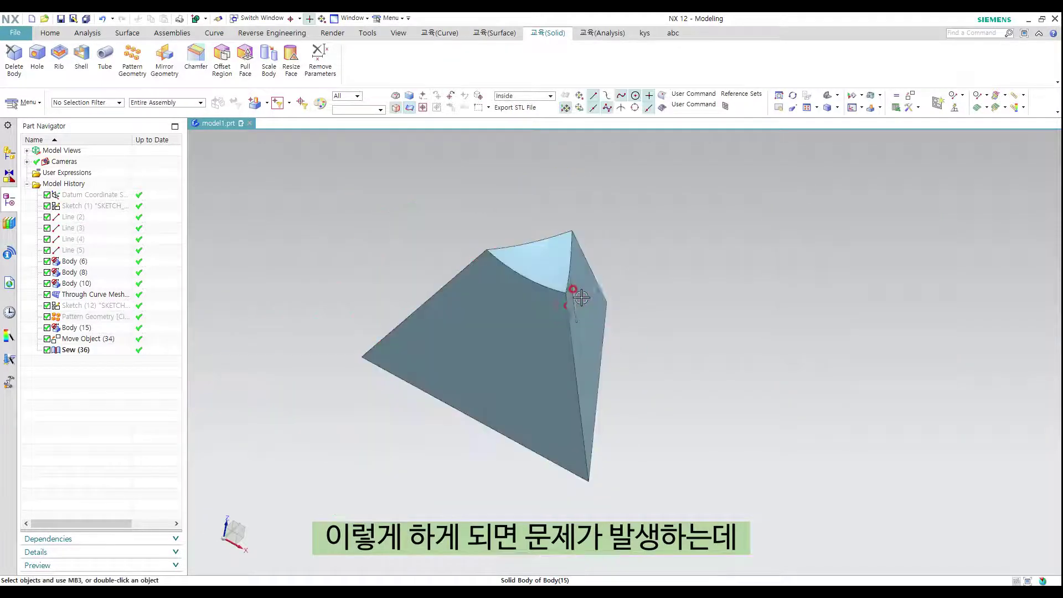
Examine the sewn pyramid closely around the concave top and its upper corner, where the side sheet was moved away
scroll(587, 302, down, 3)
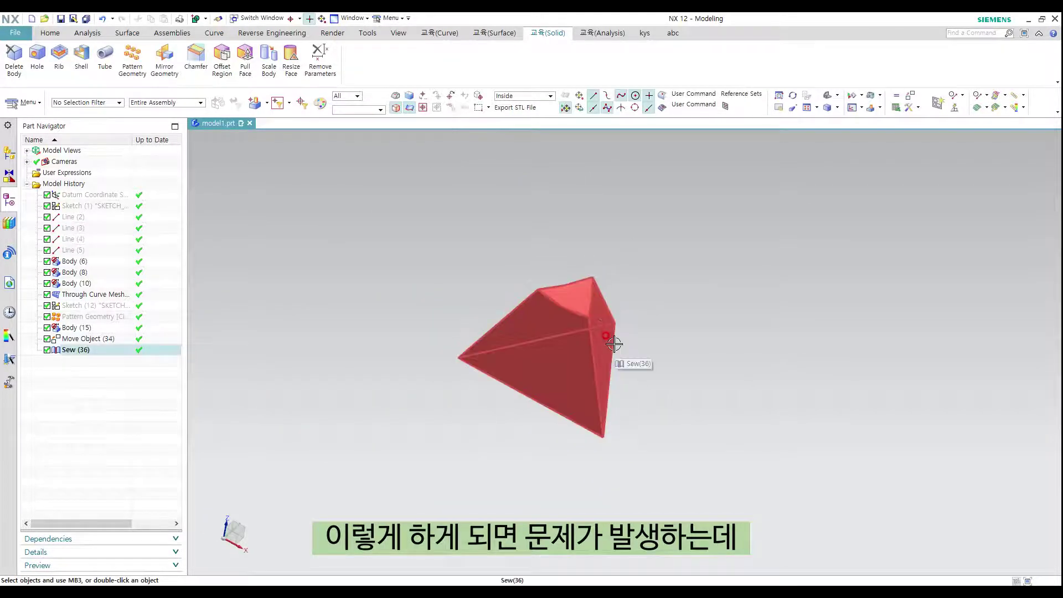
scroll(612, 303, up, 4)
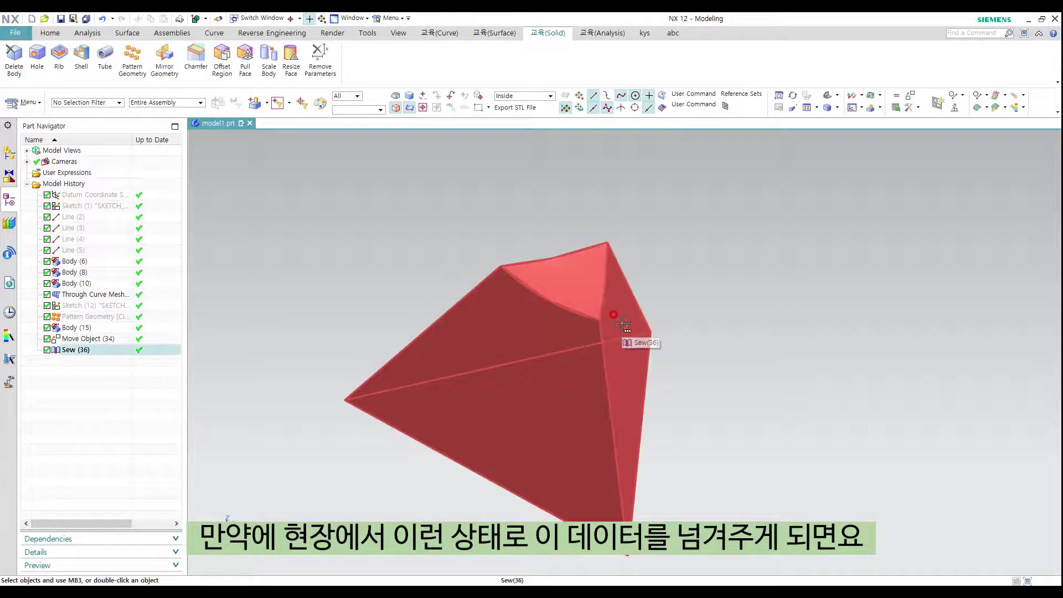
mouse_move(622, 323)
middle_down()
mouse_move(596, 308)
mouse_move(713, 277)
mouse_move(612, 218)
middle_up()
scroll(609, 221, up, 6)
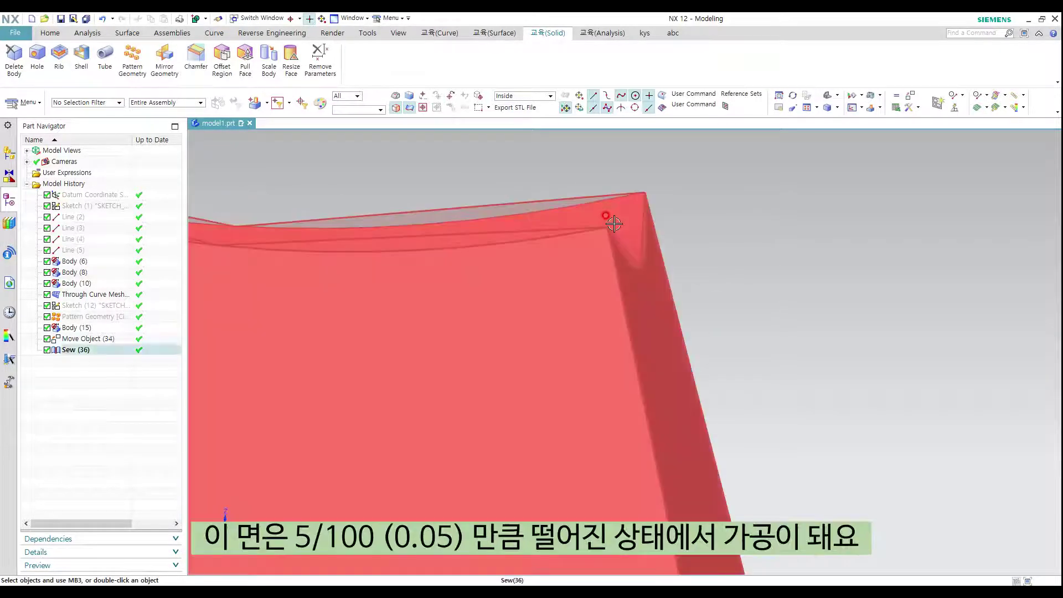
scroll(606, 237, up, 3)
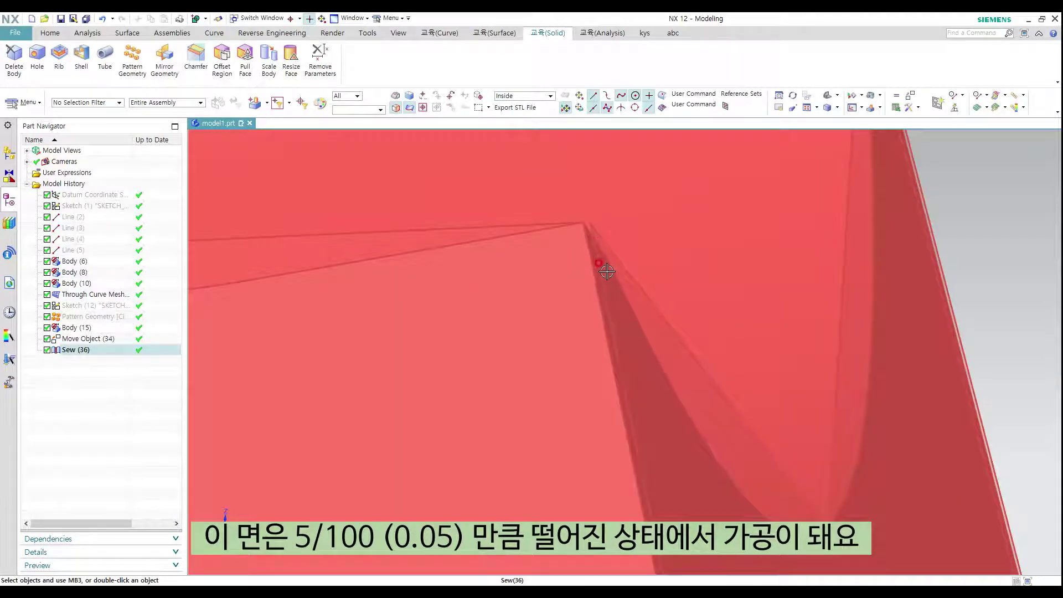
scroll(607, 270, down, 3)
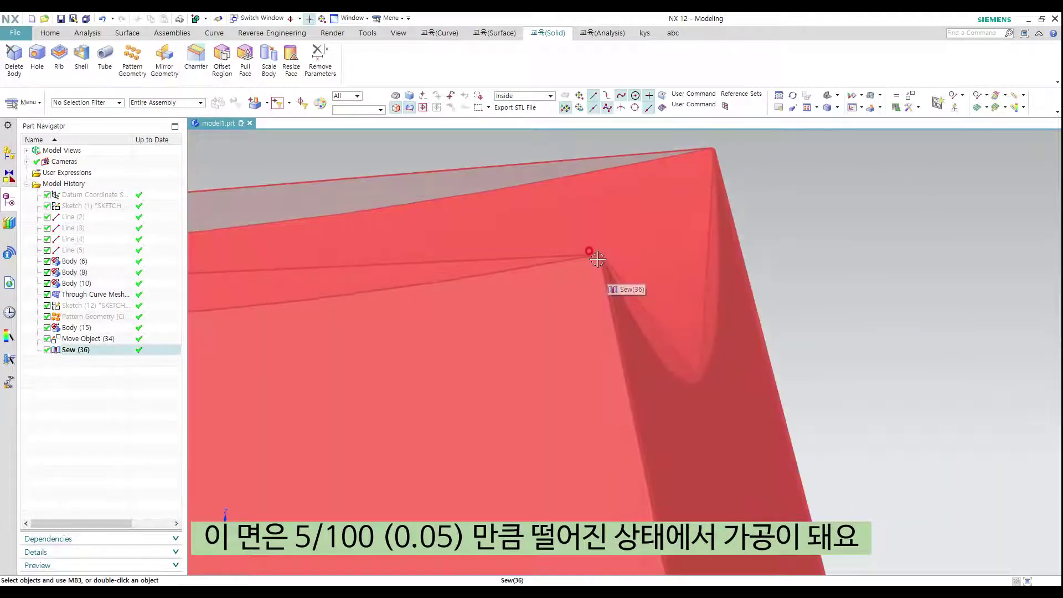
scroll(598, 260, down, 3)
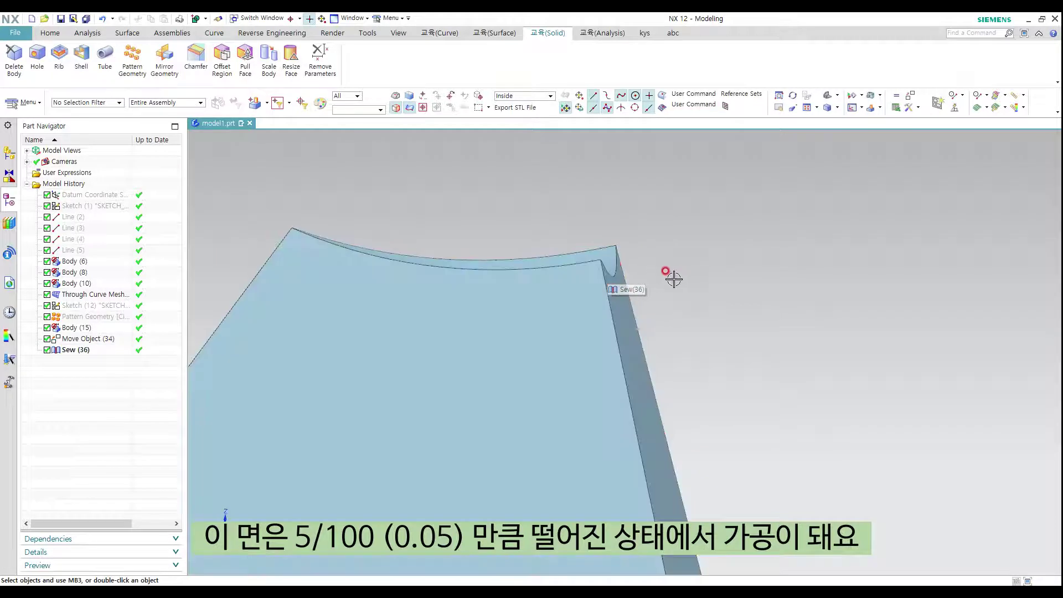
mouse_move(674, 279)
shift+middle_down()
mouse_move(675, 242)
mouse_move(678, 278)
shift+middle_up()
scroll(719, 281, down, 3)
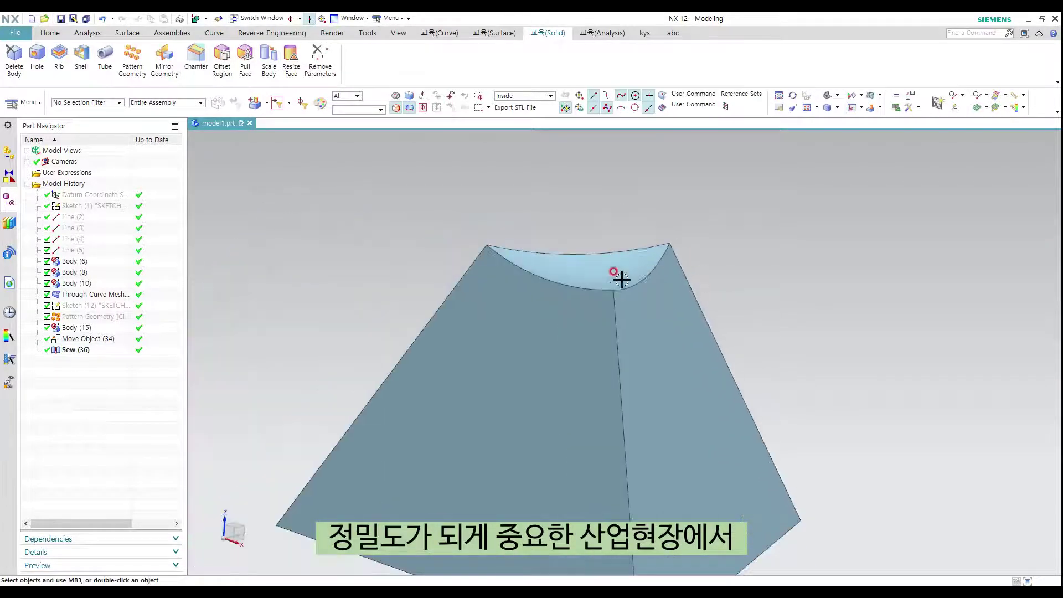
scroll(622, 280, up, 1)
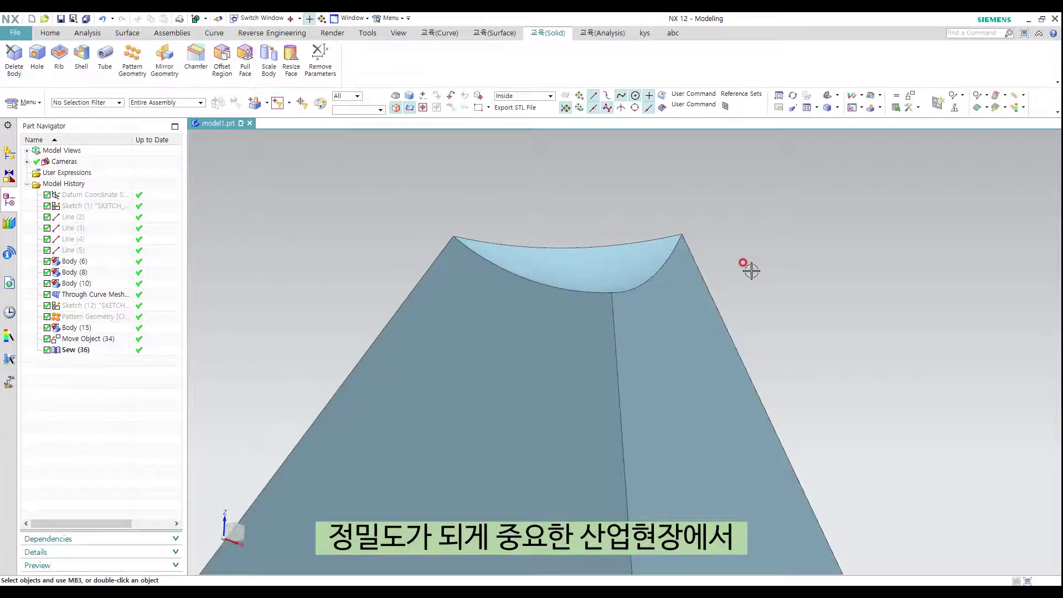
scroll(741, 247, down, 2)
middle_drag(740, 247, 731, 267)
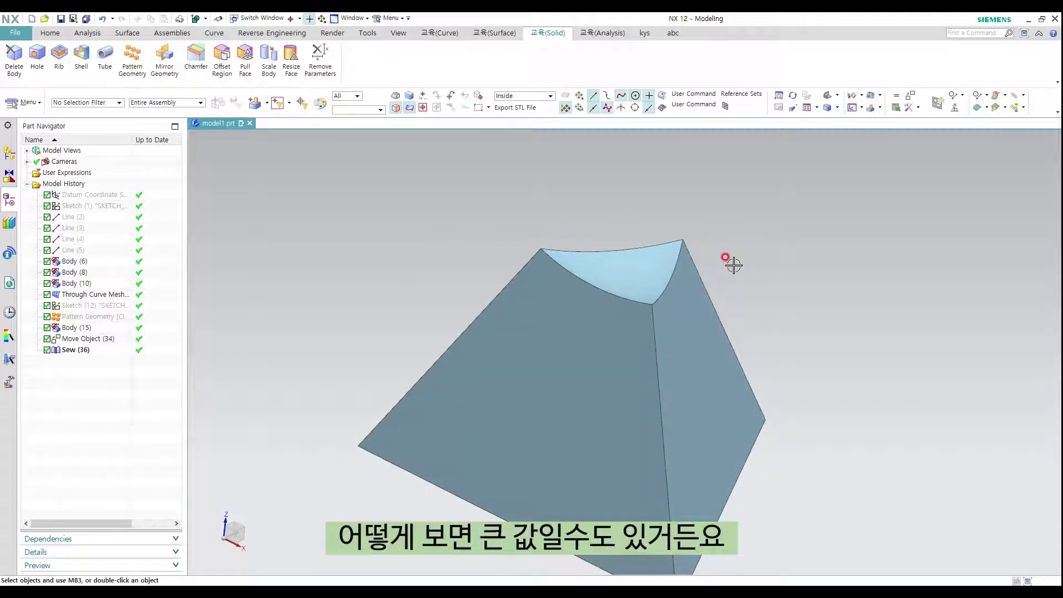
scroll(705, 249, down, 2)
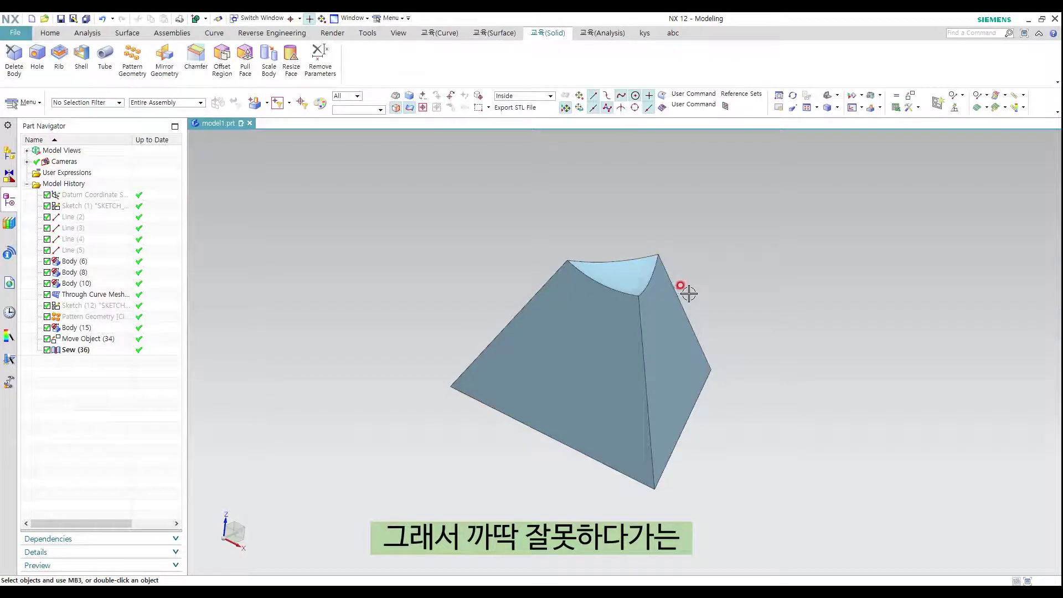
scroll(672, 299, up, 3)
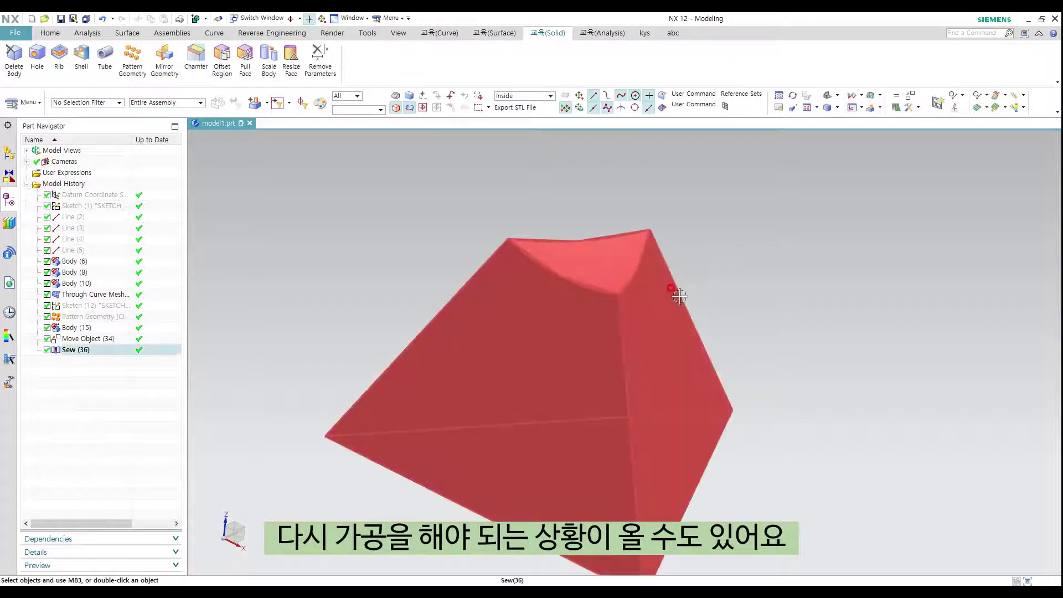
shift+middle_drag(685, 293, 663, 276)
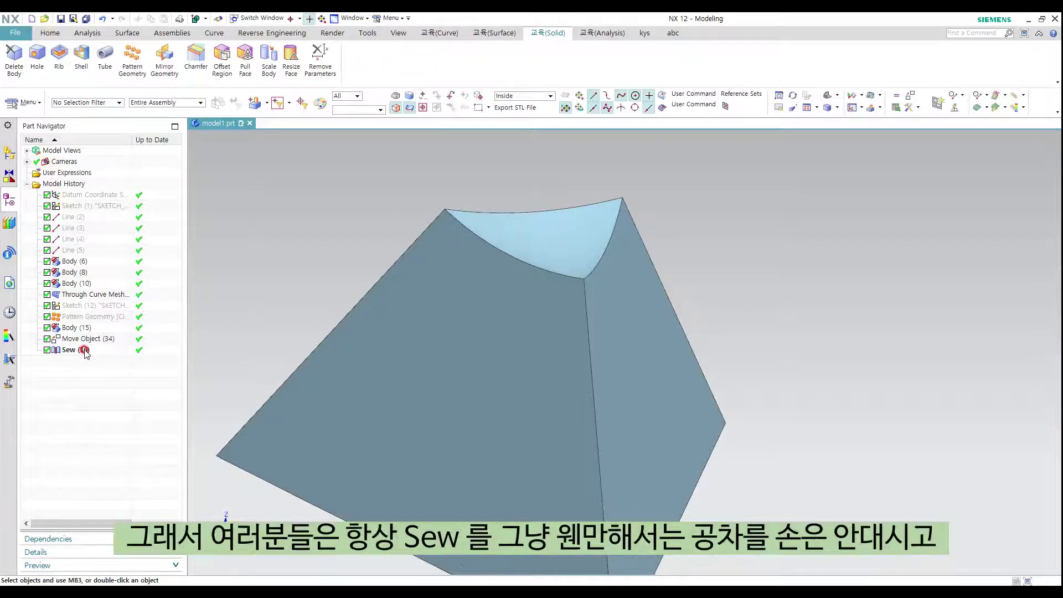
scroll(297, 333, down, 3)
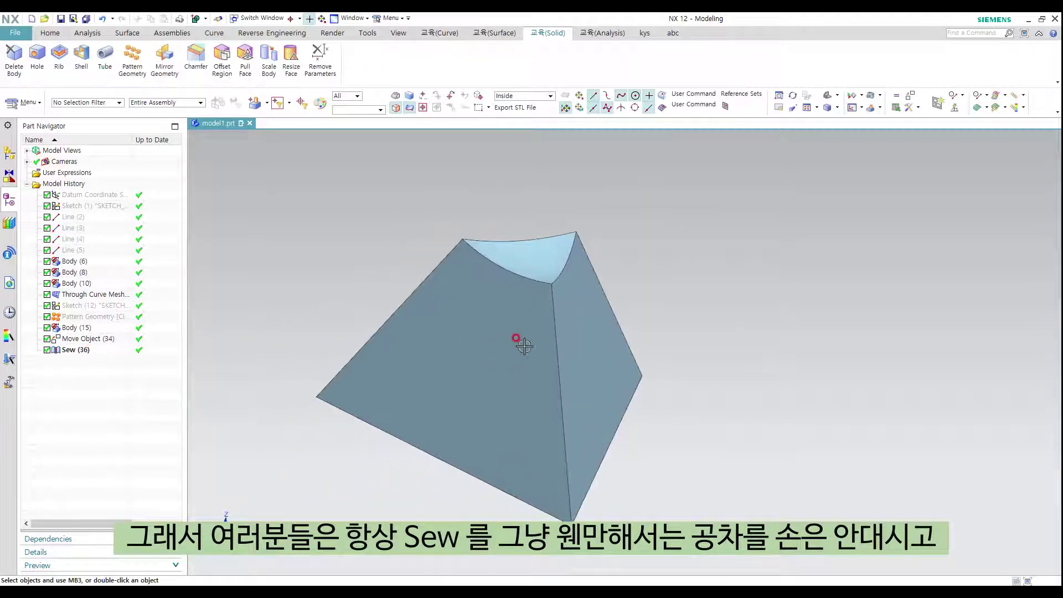
Review the tolerance setting of the Sew (36) feature, and delete the feature from the model history
double_click(75, 349)
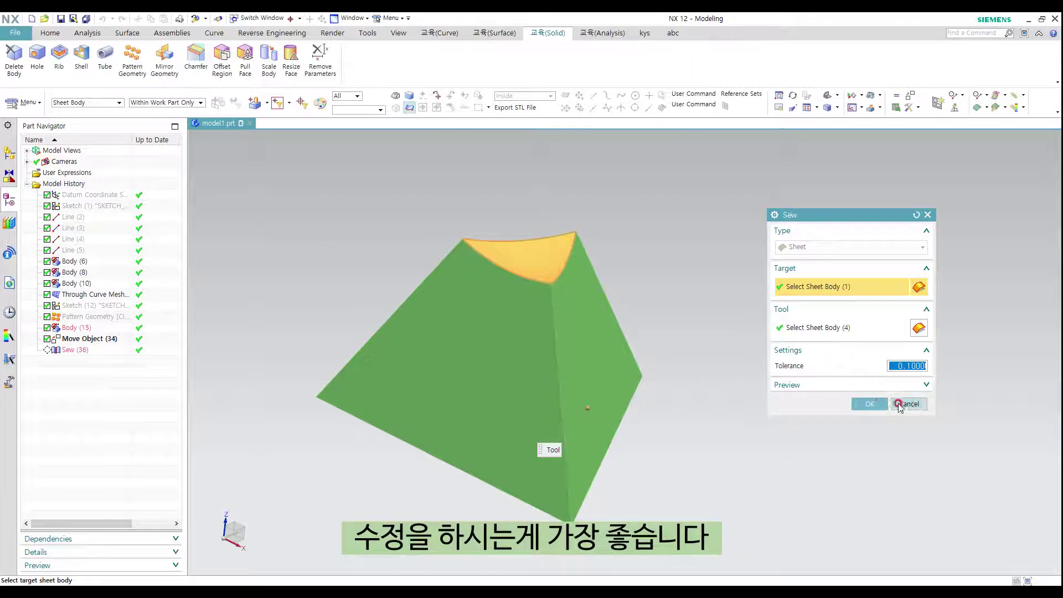
middle_click(777, 377)
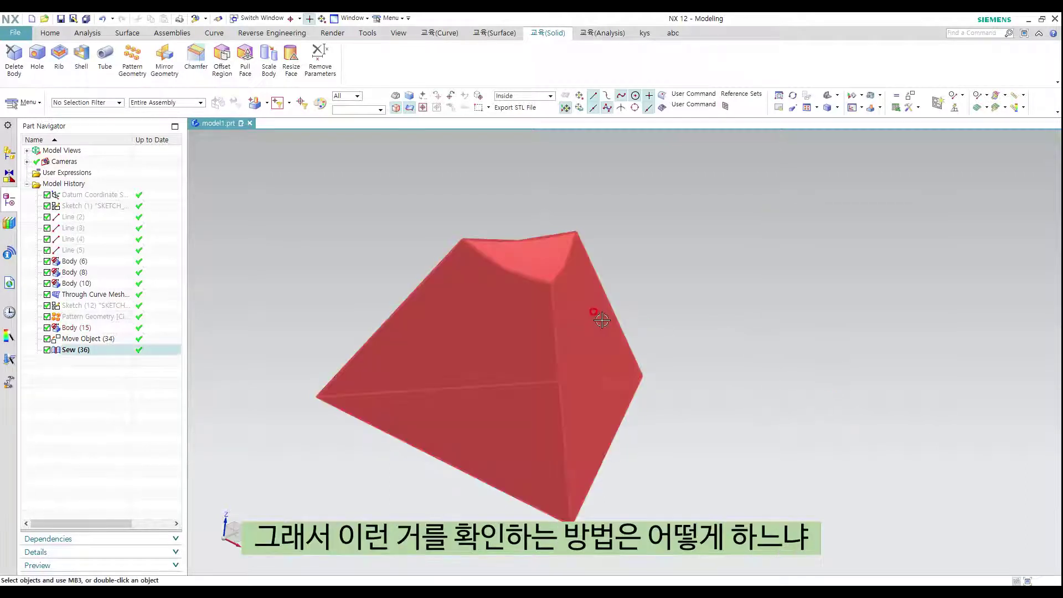
click(89, 350)
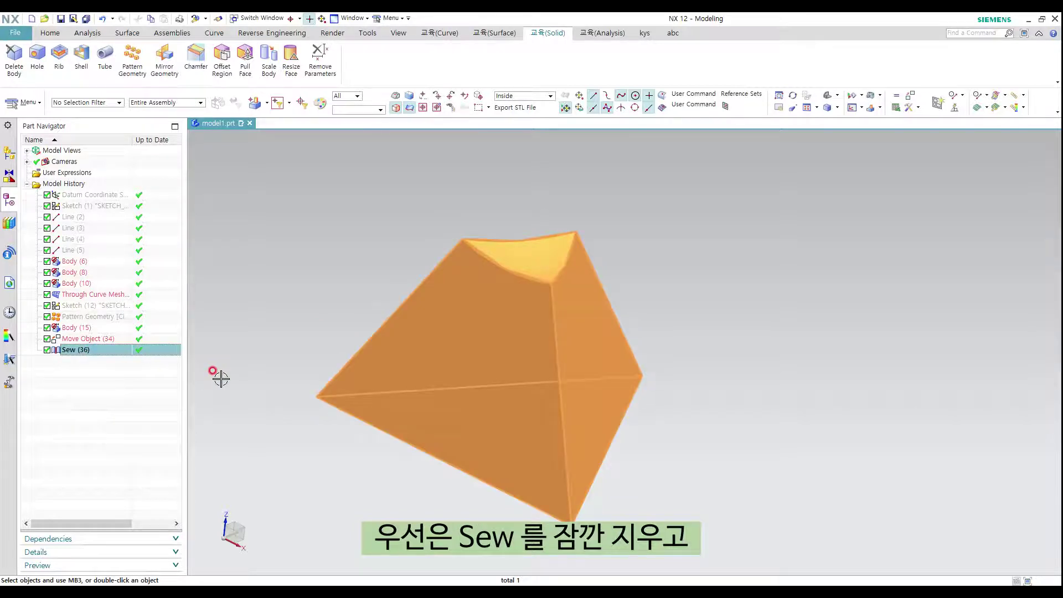
key(Delete)
Try to sew the front side sheet, as target, to the other four sheets with a tolerance of 0.01, keeping the Sew command open
scroll(387, 322, down, 1)
key(s)
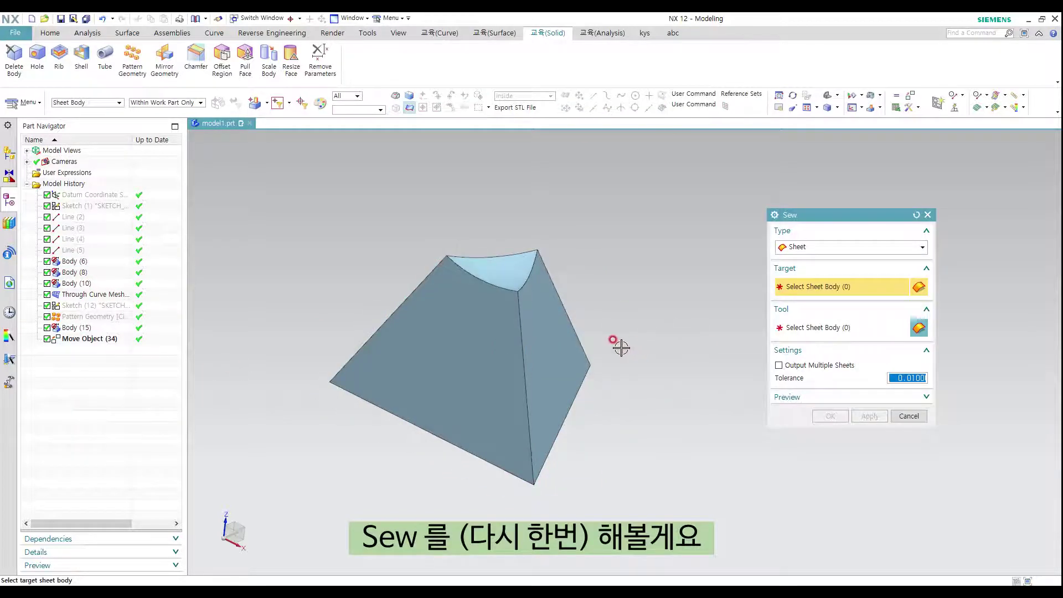
shift+middle_drag(621, 347, 660, 342)
click(518, 319)
scroll(519, 362, down, 2)
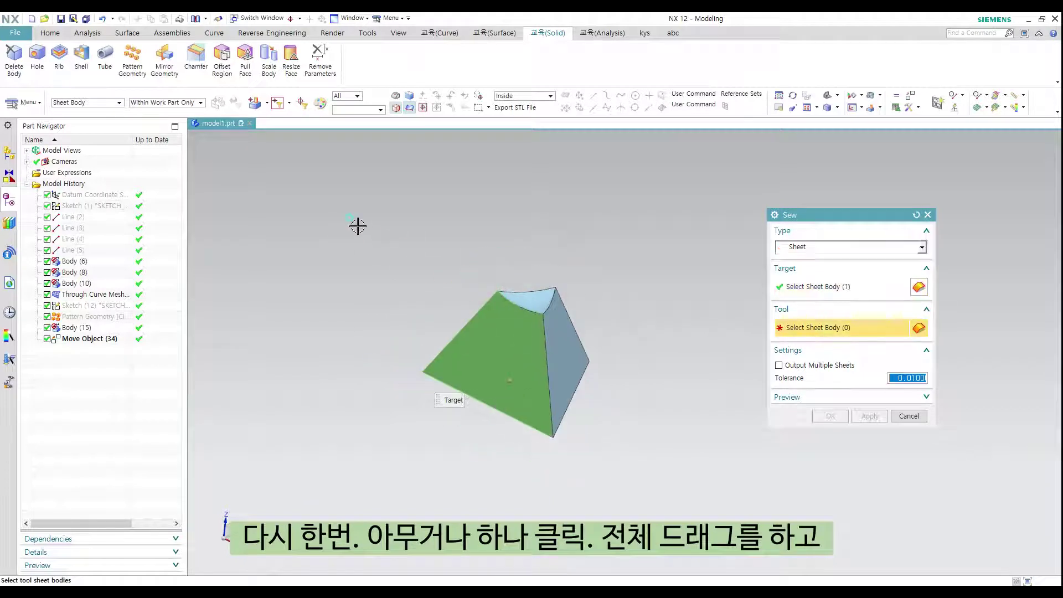
drag(357, 226, 716, 515)
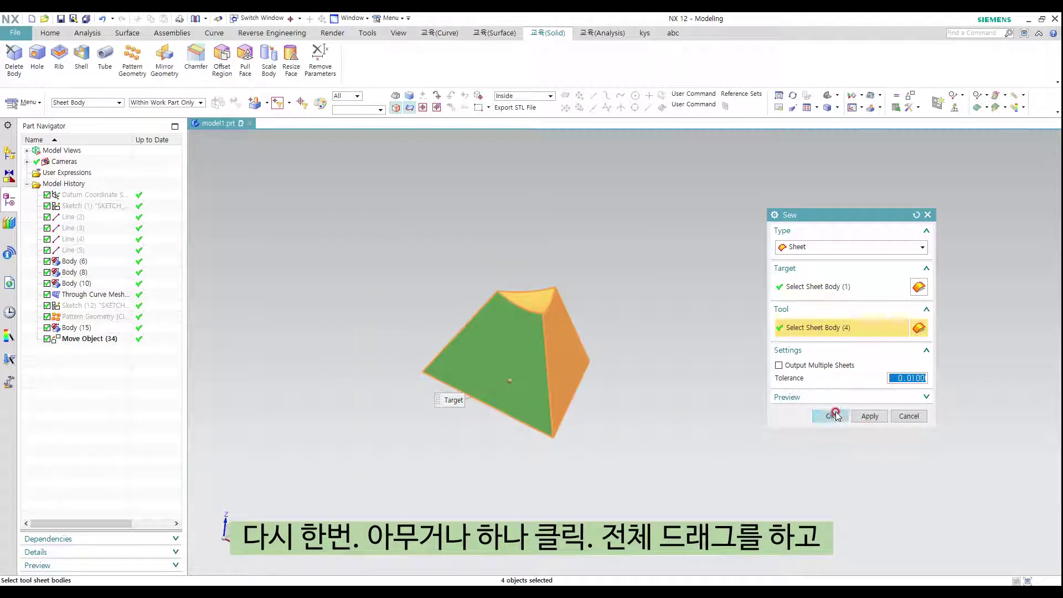
click(869, 417)
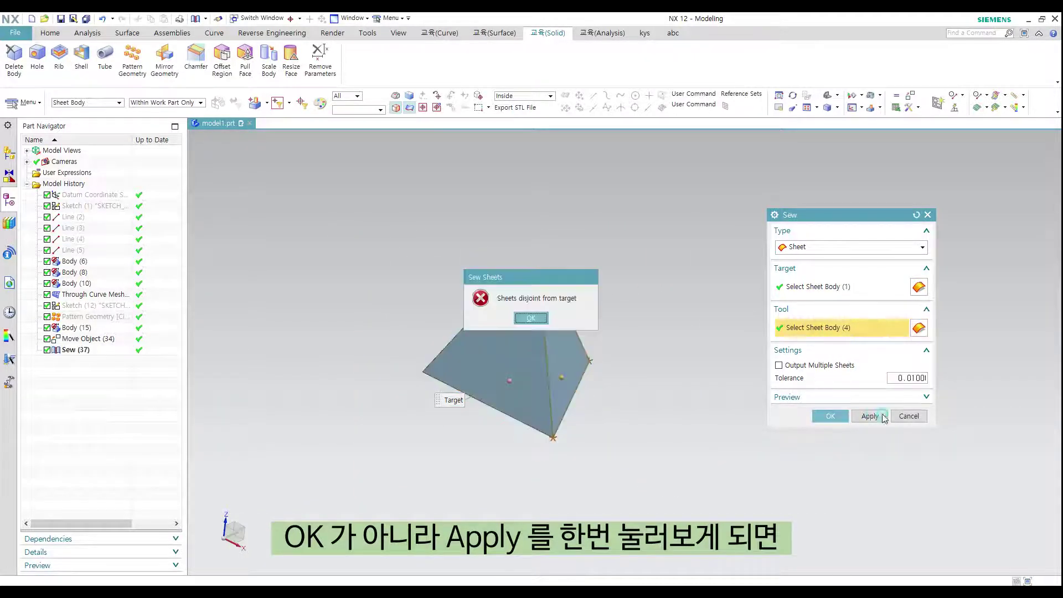
key(Return)
Examine the marked open edges around the detached side sheet from different angles, and leave the Sew command
middle_drag(579, 336, 612, 351)
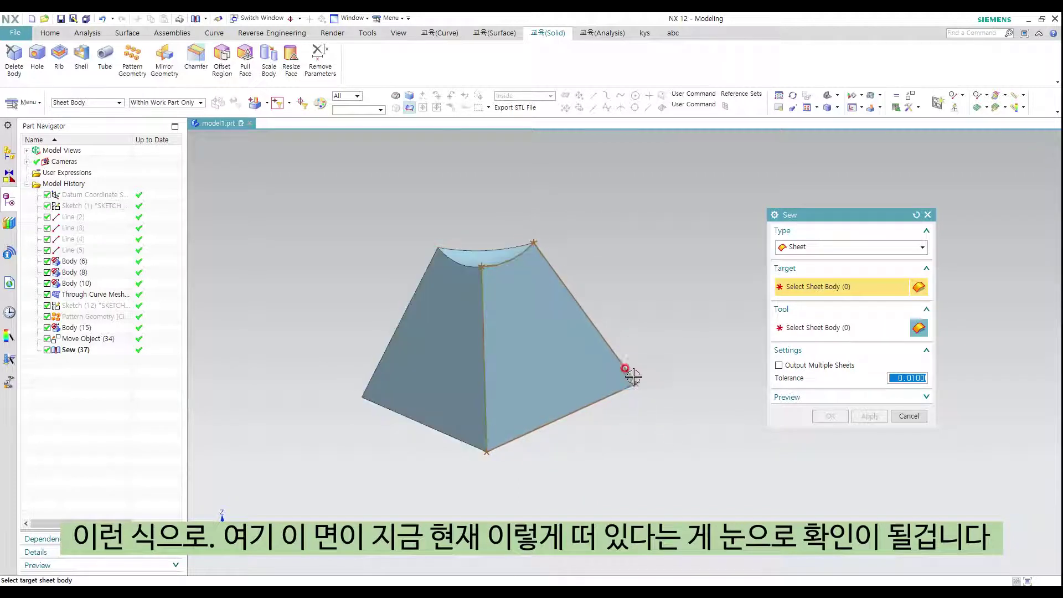
middle_drag(612, 339, 539, 324)
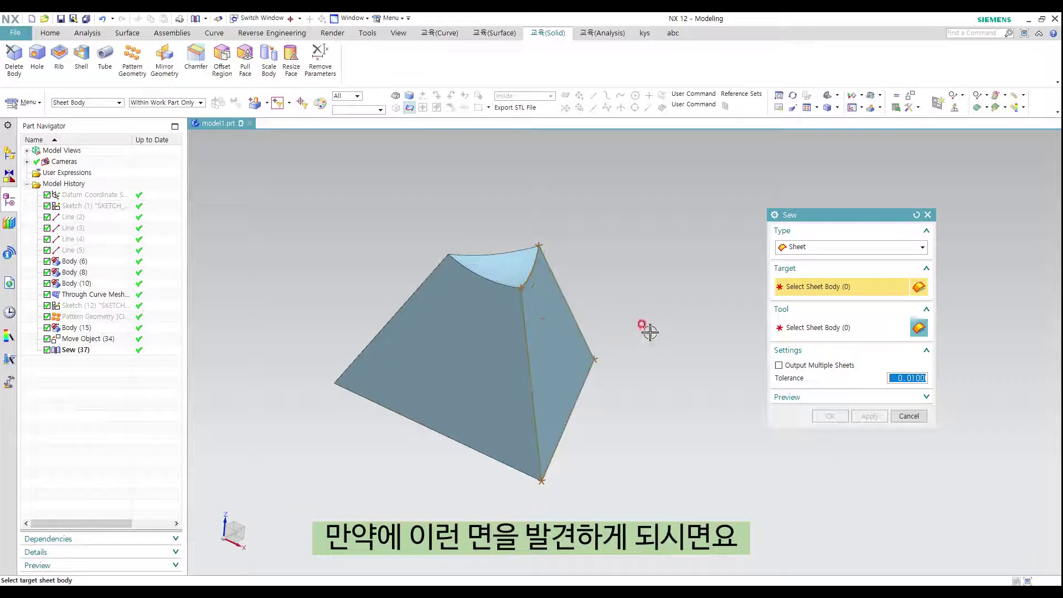
key(Escape)
click(609, 372)
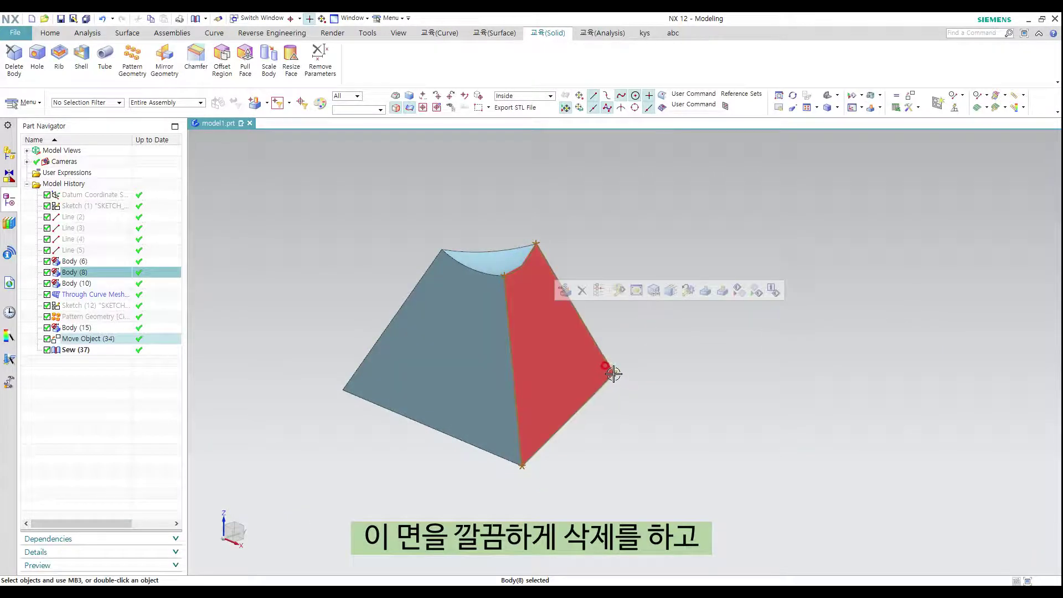
key(Delete)
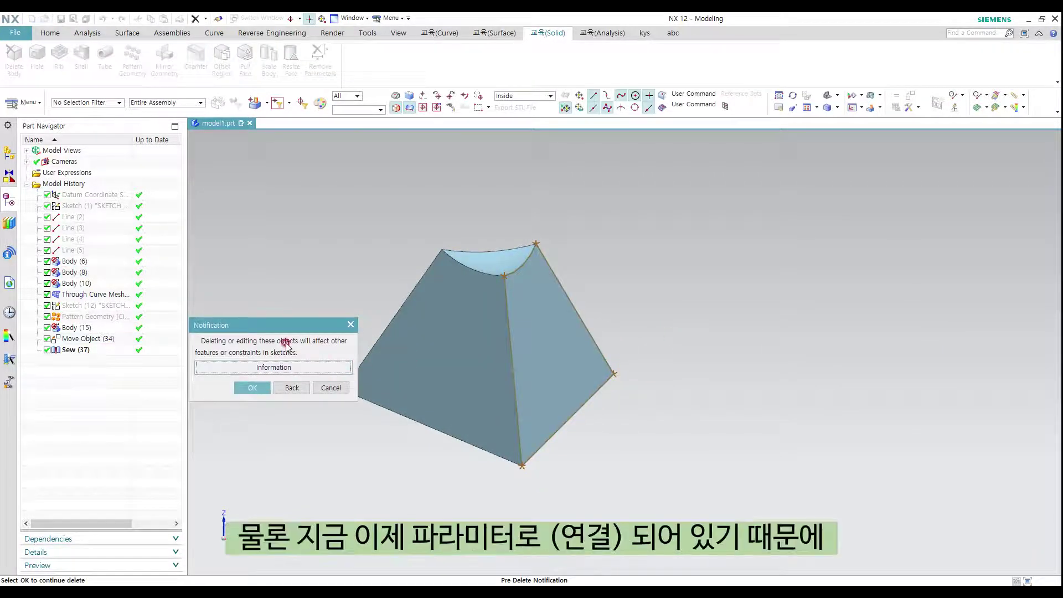
key(Escape)
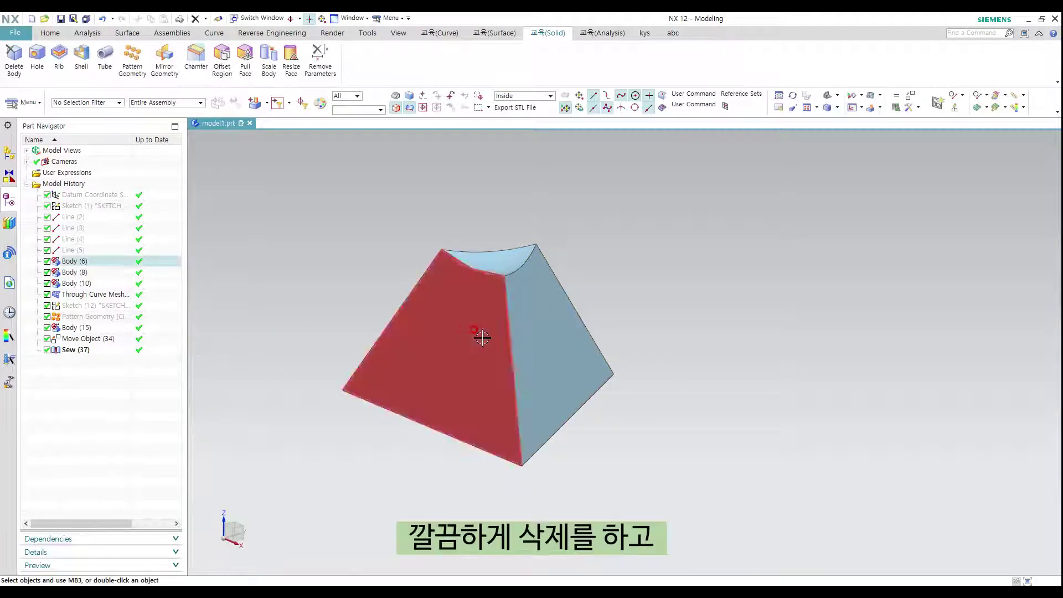
Delete the Sew (37) feature from the model history
click(81, 350)
key(Delete)
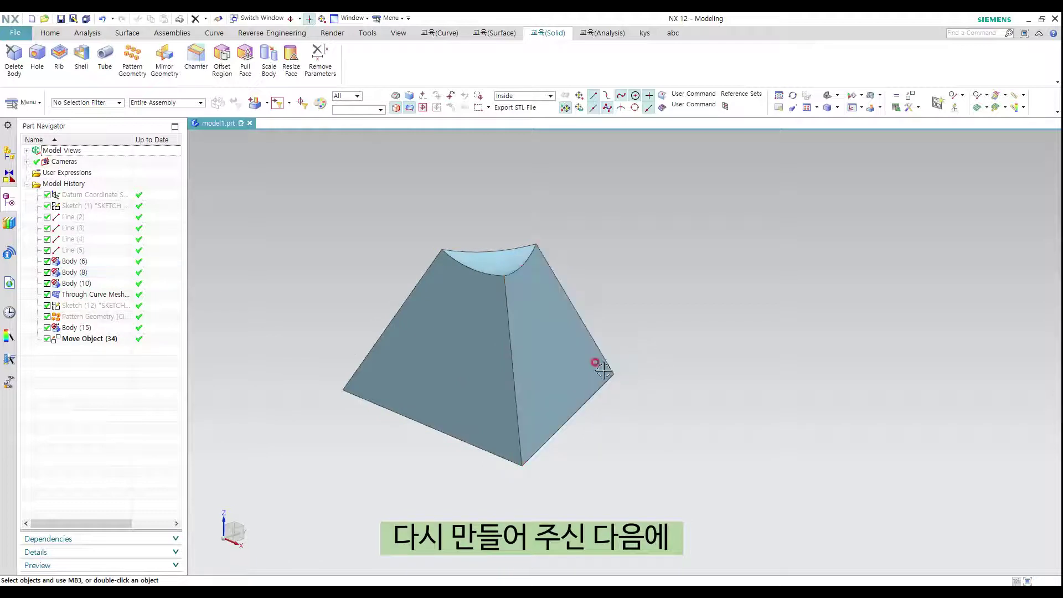
Hide the detached side sheet, Body (8), to leave that side of the pyramid open
click(563, 338)
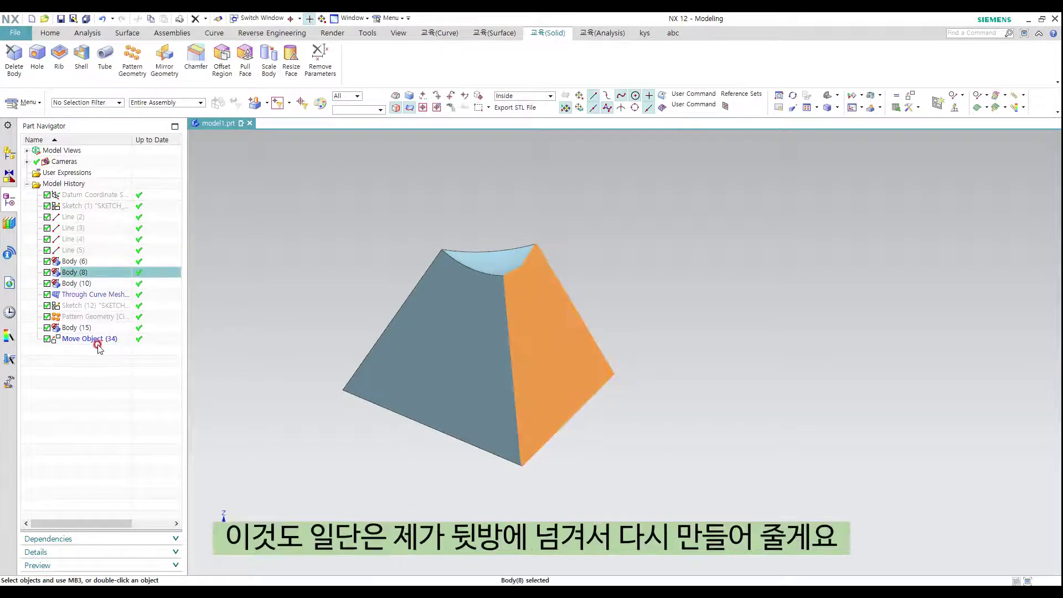
key(ctrl+b)
Rebuild the open pyramid side with Through Curve Mesh, using its upper and base edges as primary curves and its two slanted edges as cross curves
mouse_move(631, 363)
middle_down()
mouse_move(641, 351)
mouse_move(609, 322)
mouse_move(621, 350)
middle_up()
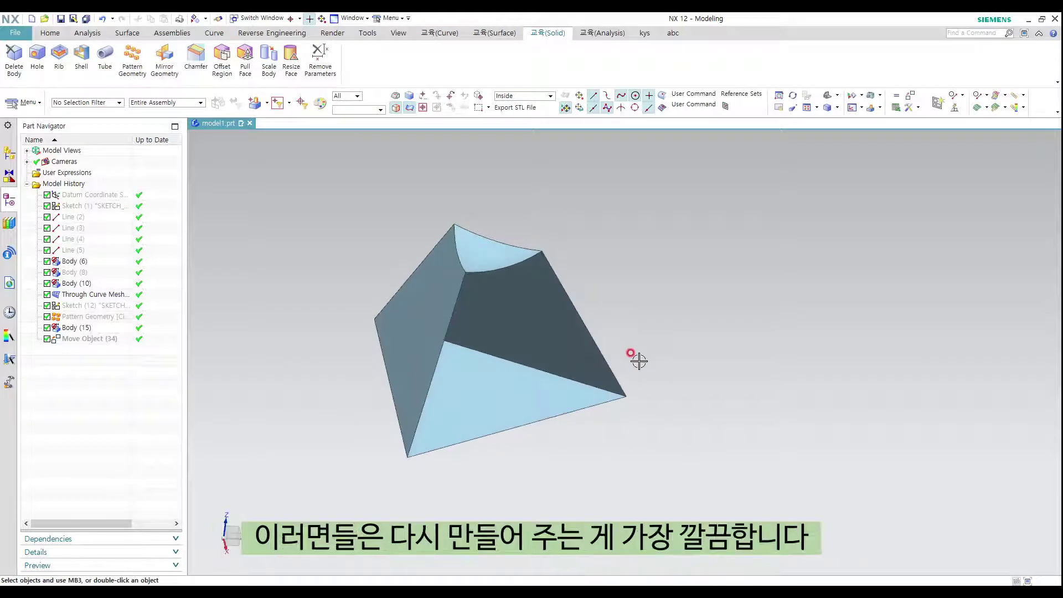
ctrl+shift+drag(669, 324, 686, 307)
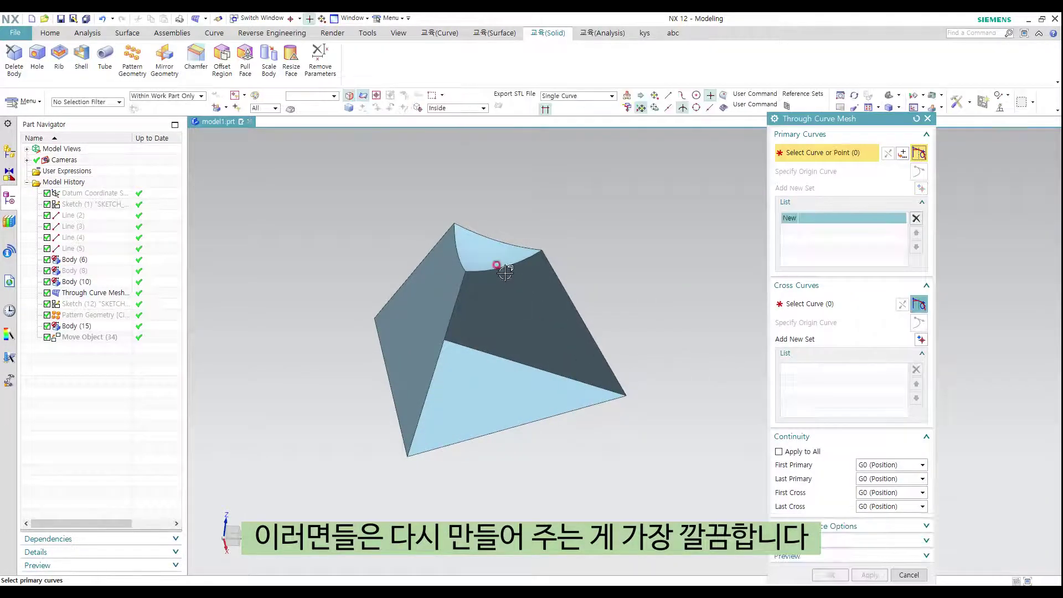
click(483, 268)
middle_click(529, 354)
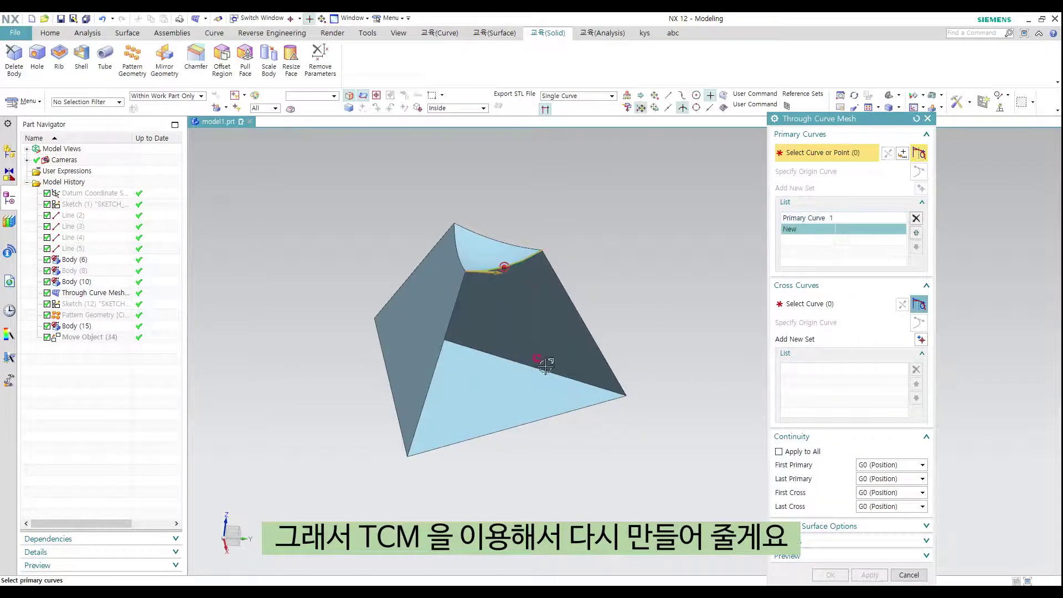
click(464, 440)
middle_click(696, 405)
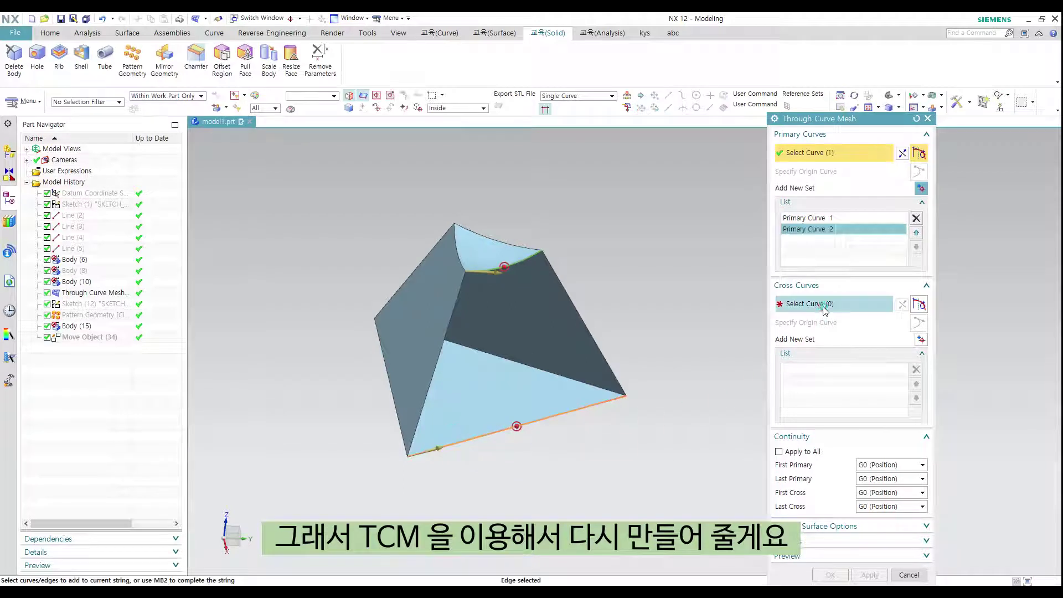
click(457, 295)
middle_click(718, 319)
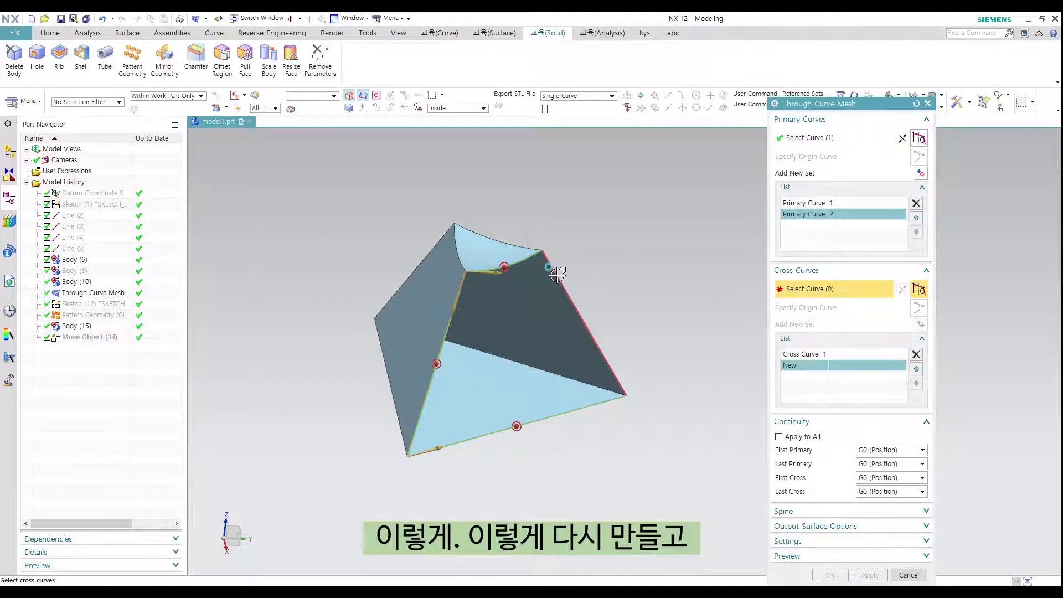
click(579, 291)
click(829, 575)
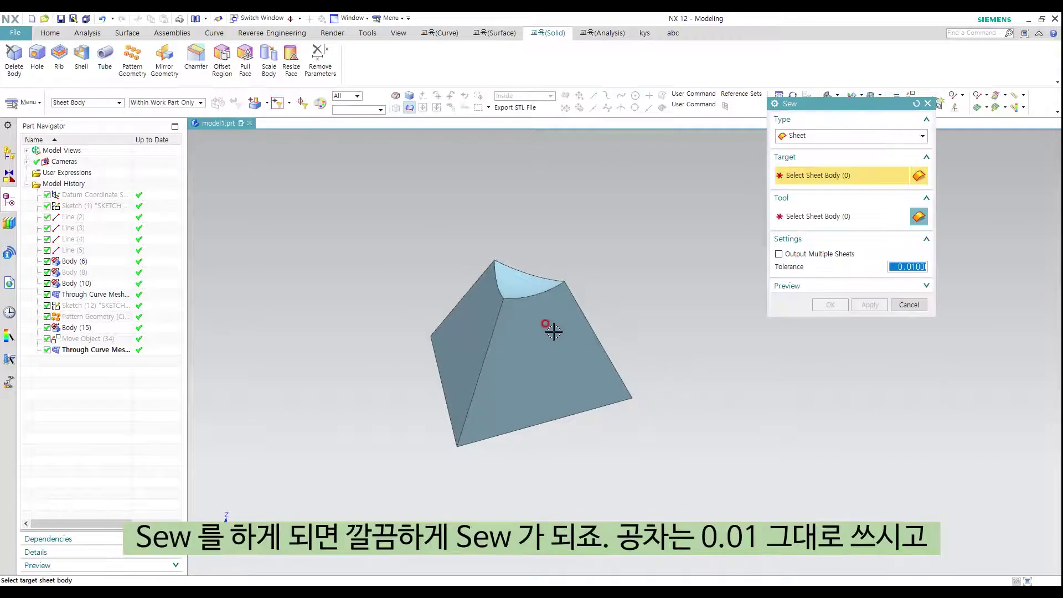
Sew the rebuilt side sheet, as target, to the other four sheets with a tolerance of 0.01
drag(355, 230, 737, 507)
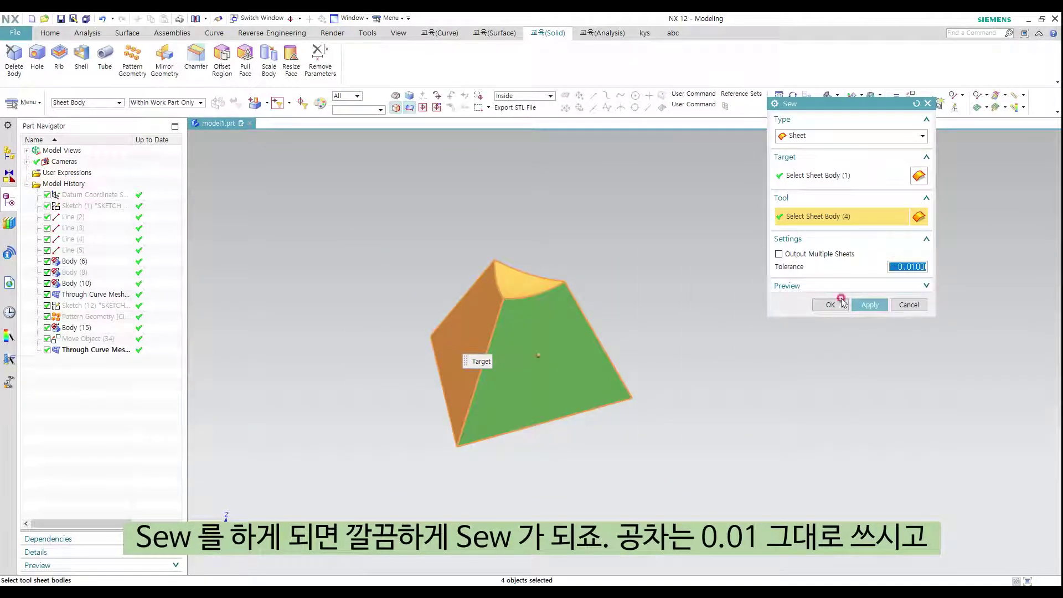
click(841, 300)
middle_drag(634, 368, 622, 343)
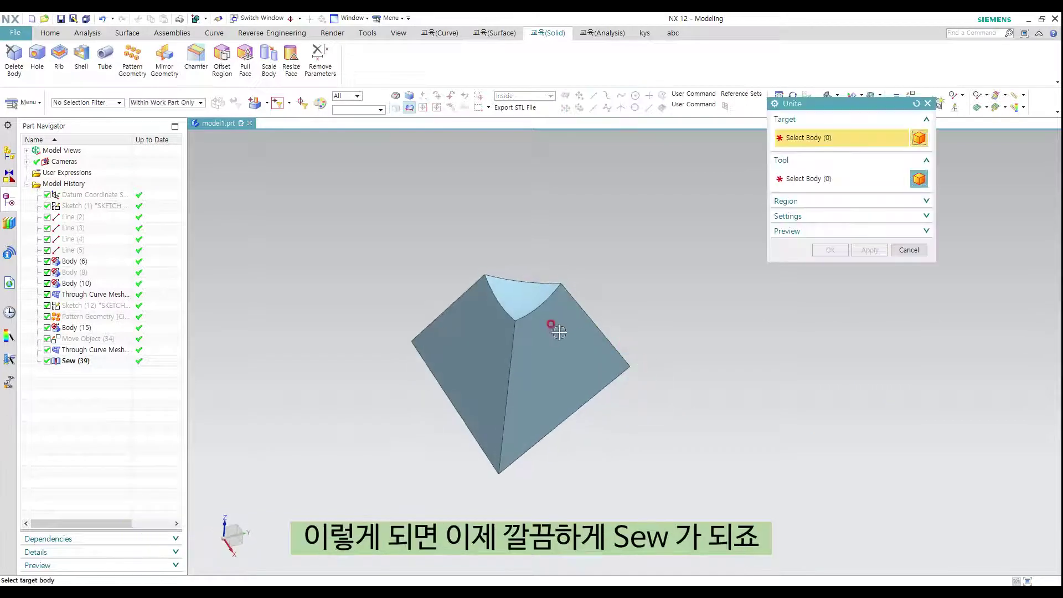
key(Escape)
middle_drag(582, 347, 662, 385)
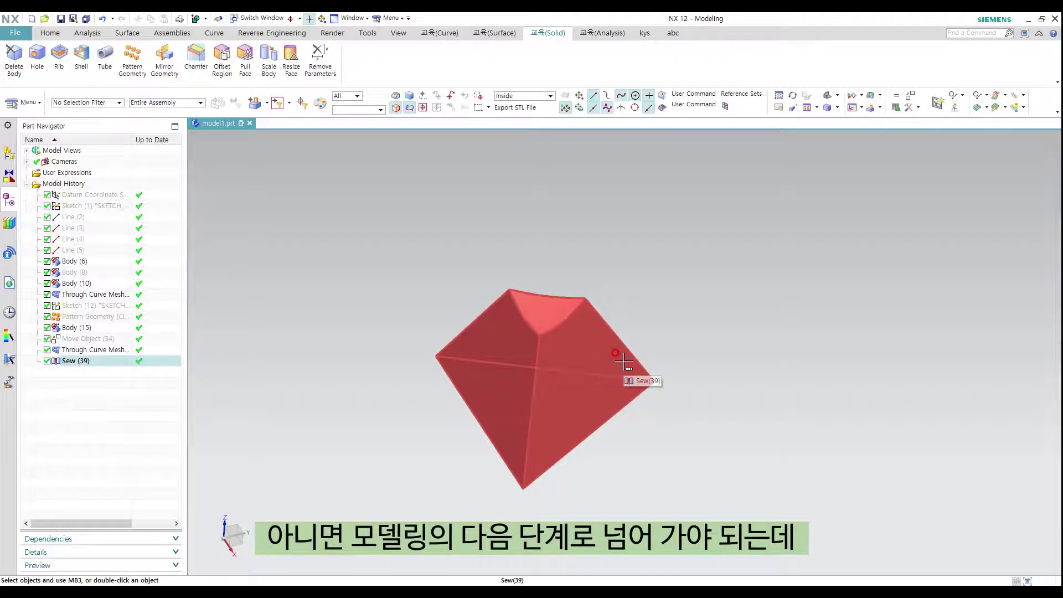
middle_drag(581, 338, 638, 298)
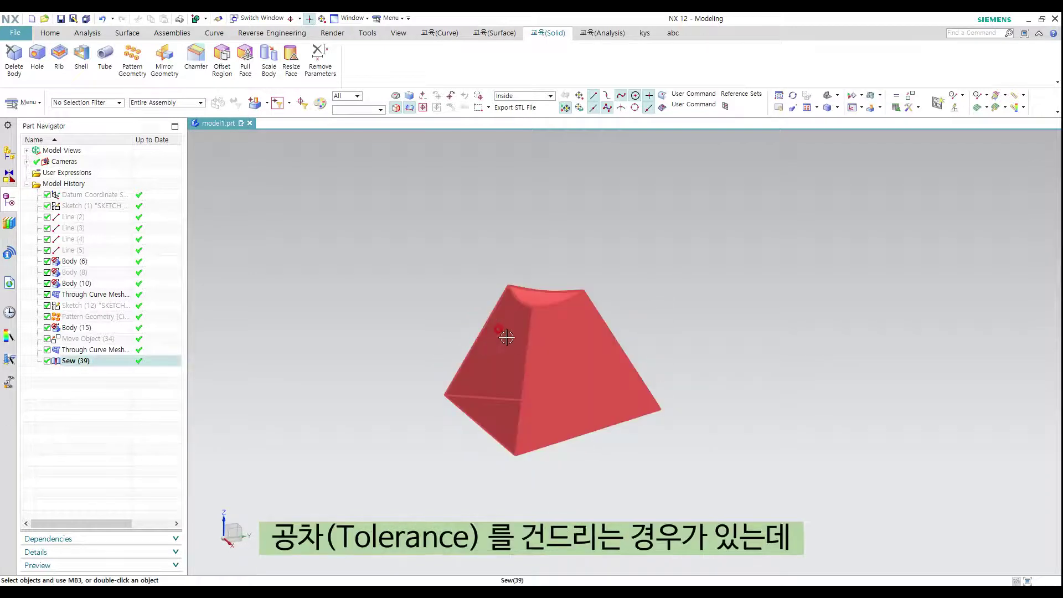
mouse_move(578, 336)
middle_down()
mouse_move(587, 324)
mouse_move(579, 356)
mouse_move(593, 332)
mouse_move(585, 344)
middle_up()
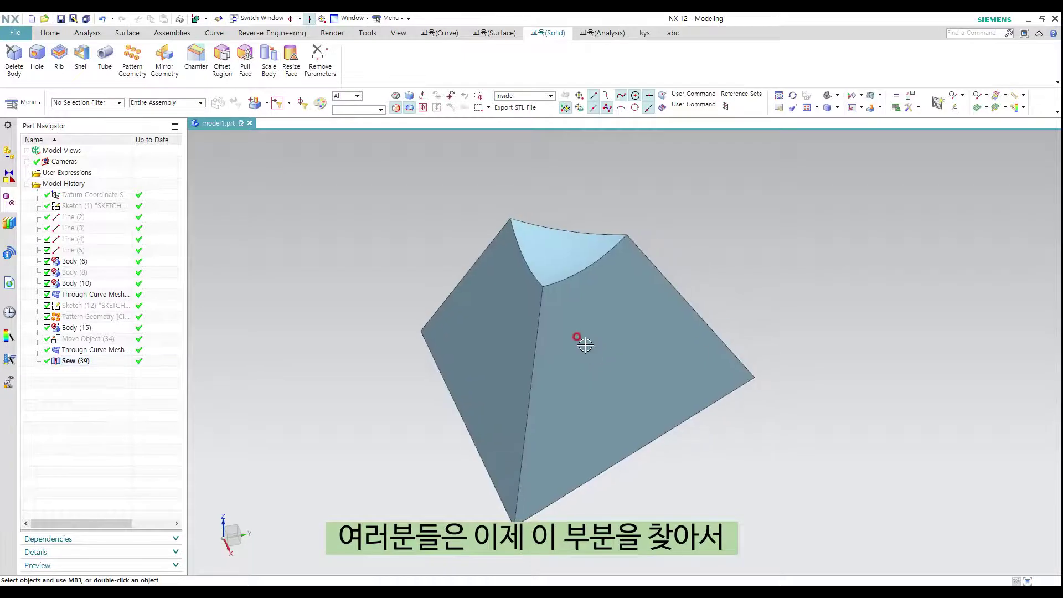